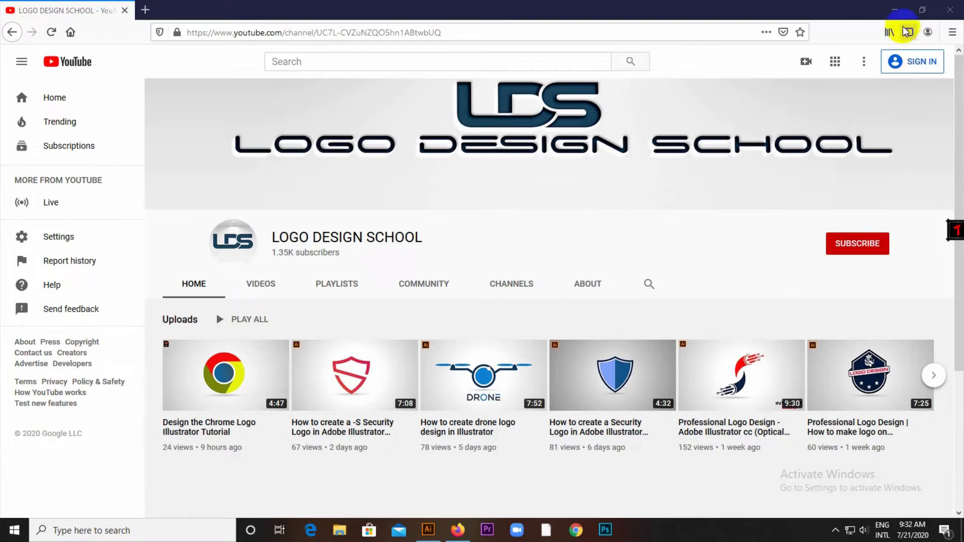
Step: Switch to Adobe Illustrator and draw a circle about 240 px in diameter in the left half of the artboard
left_click(895, 10)
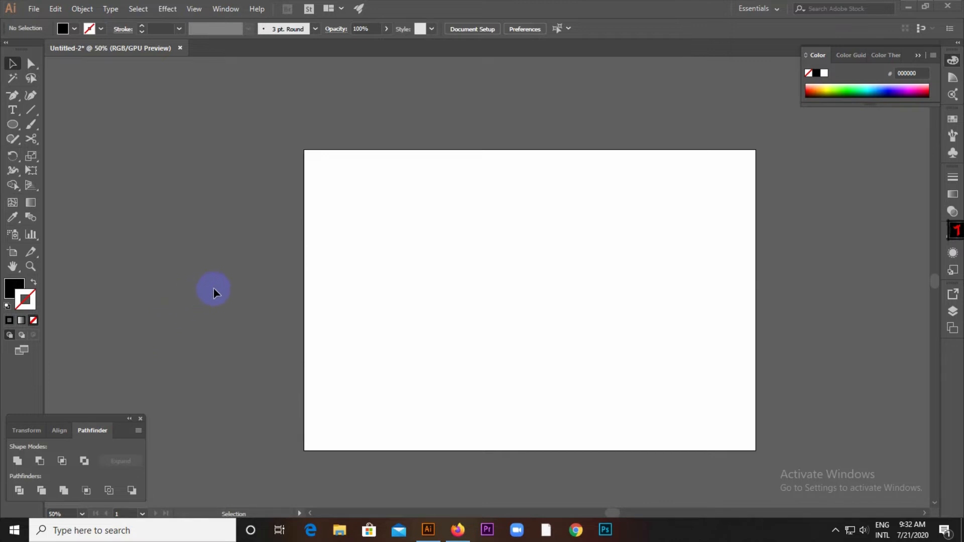
left_click(303, 288)
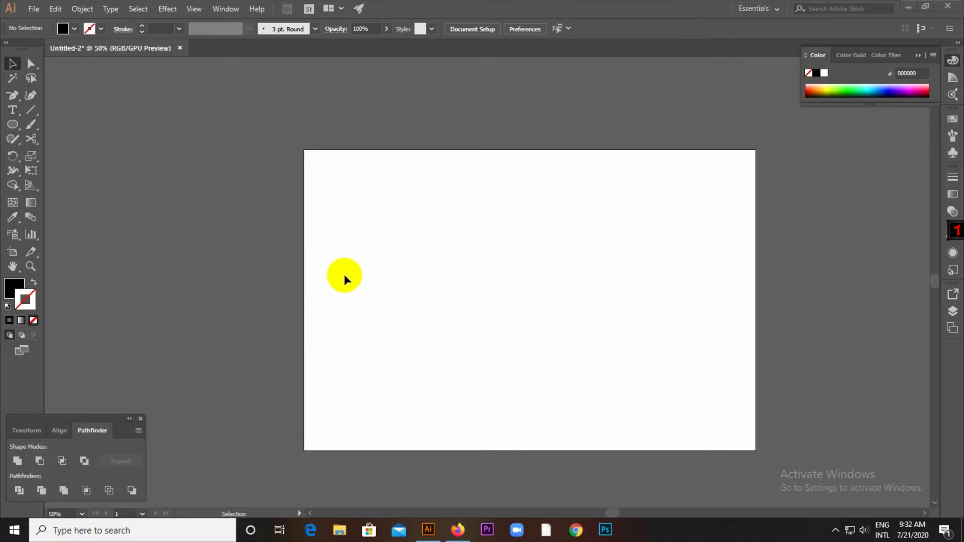
scroll(303, 276, "down", 2)
scroll(429, 269, "up", 3)
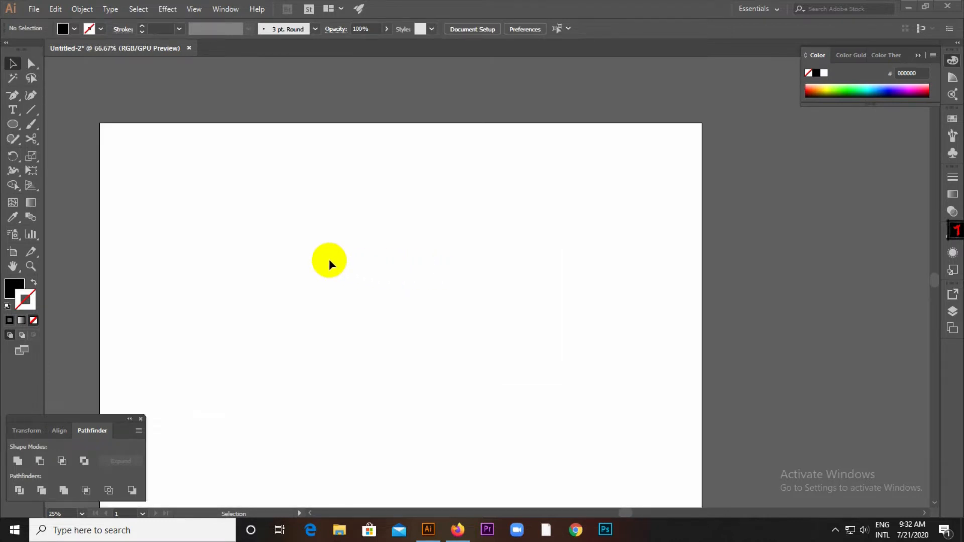
scroll(405, 219, "down", 1)
scroll(404, 219, "down", 1)
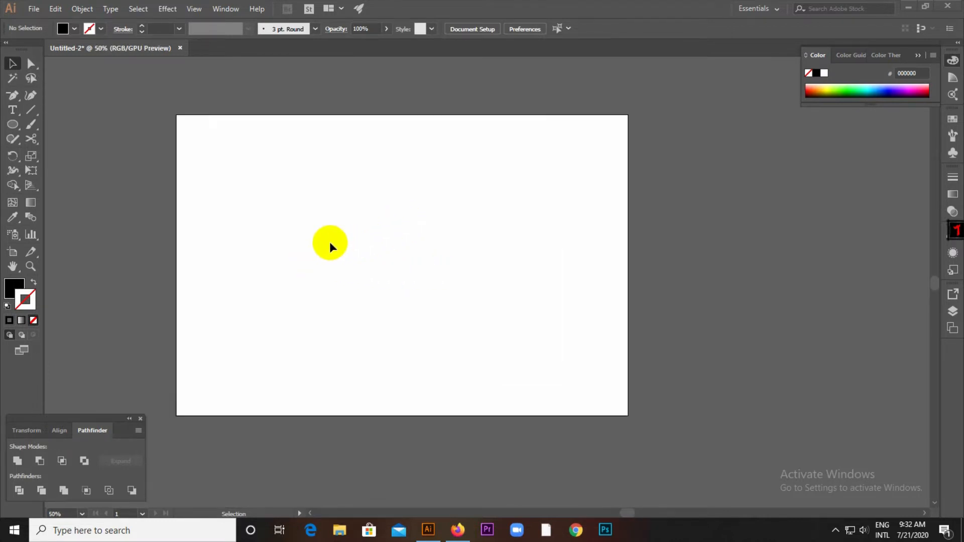
scroll(329, 242, "up", 1)
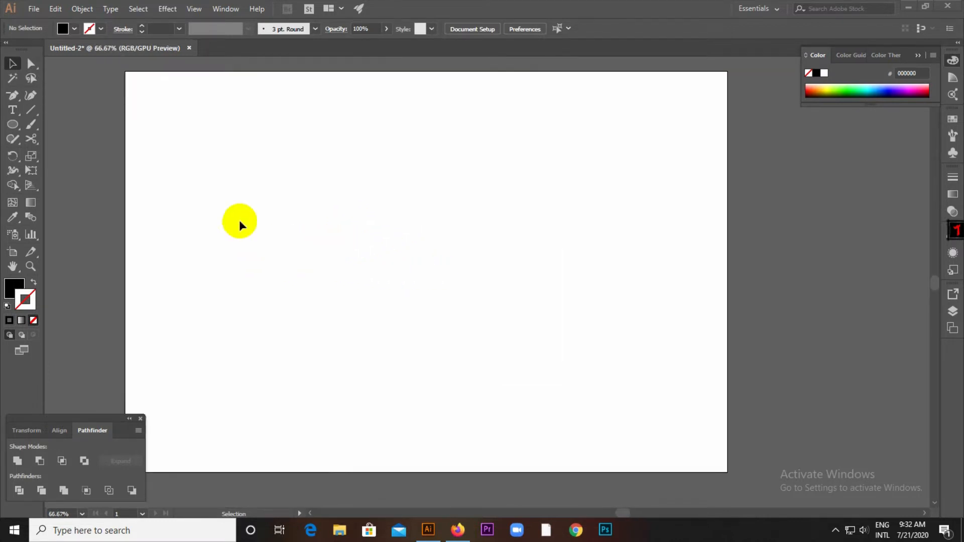
left_click(12, 125)
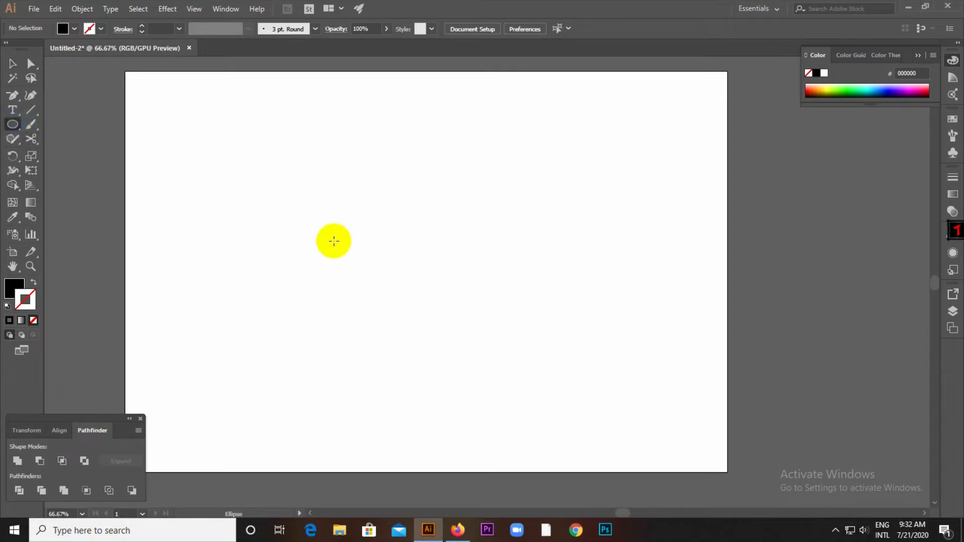
left_click_drag(282, 245, 311, 296)
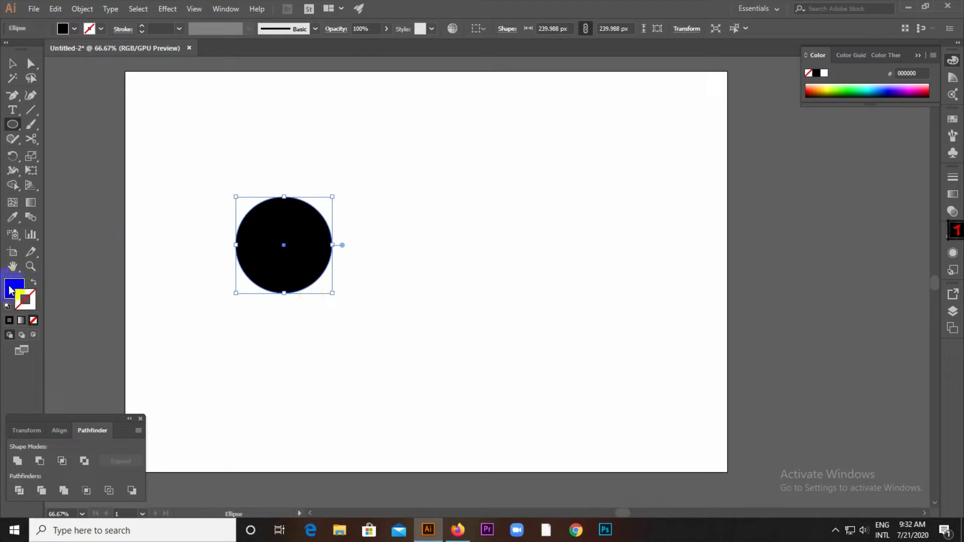
Step: Remove the circle's fill, give it a black 32 pt stroke and deselect it
left_click(34, 321)
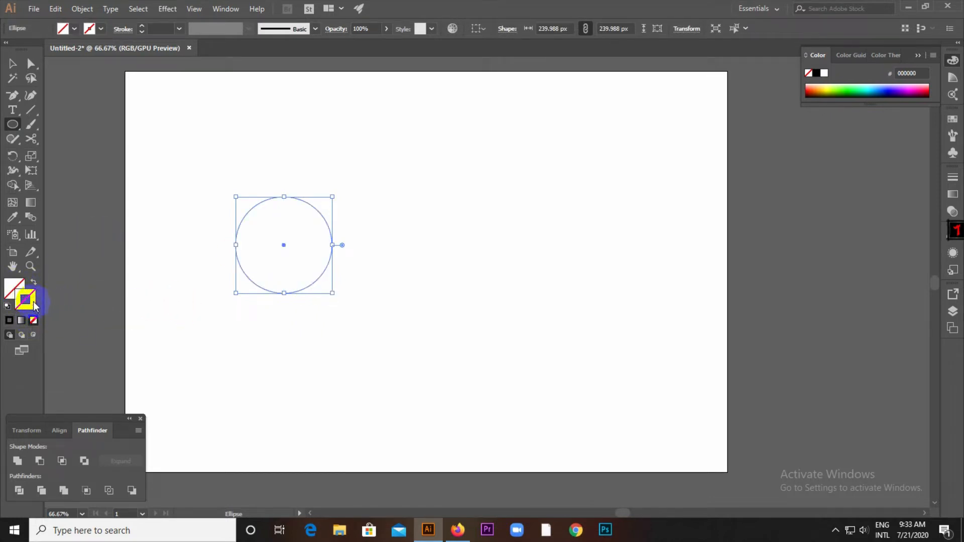
left_click(140, 26)
left_click(141, 26)
left_click(141, 26)
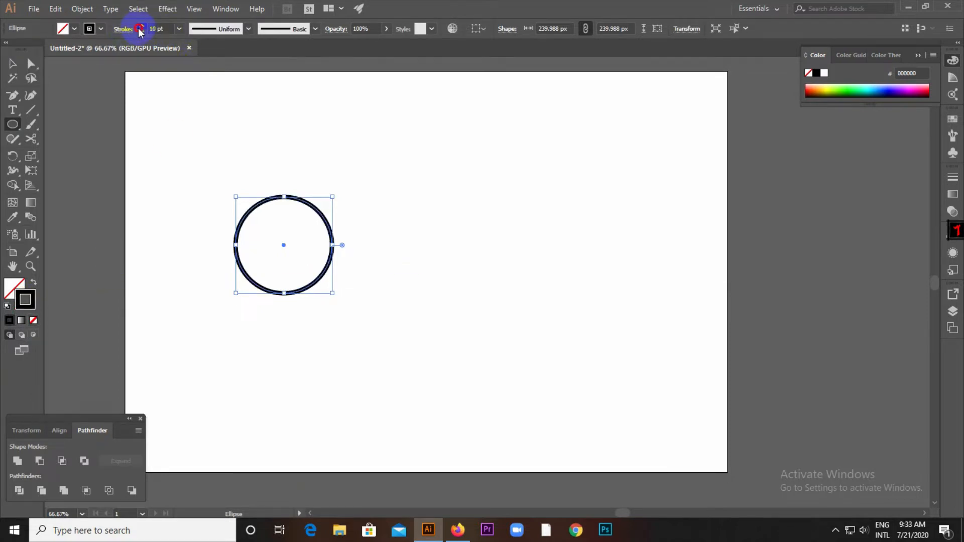
left_click(141, 27)
left_click(142, 27)
left_click(142, 27)
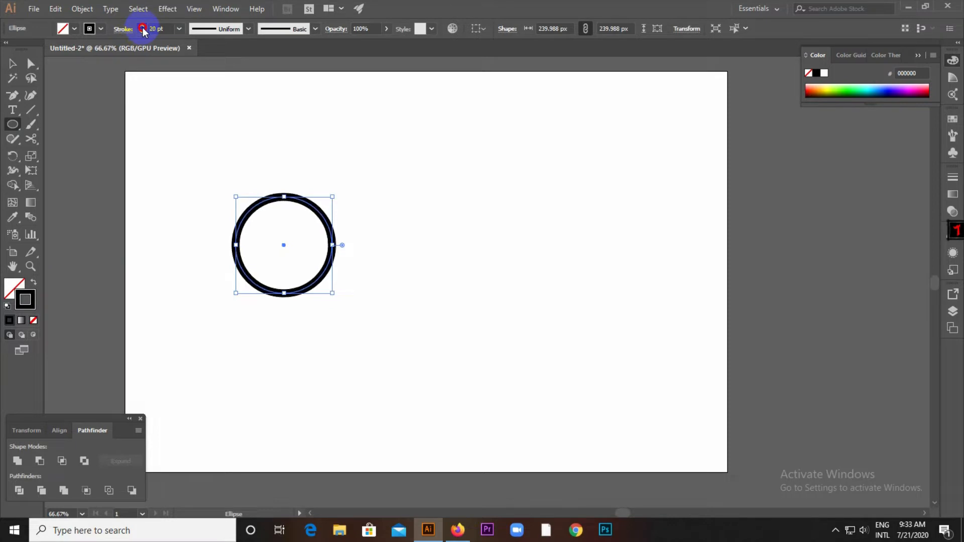
left_click(142, 27)
left_click(142, 27)
left_click(142, 27)
left_click(142, 27)
left_click(142, 27)
left_click(142, 27)
left_click(142, 27)
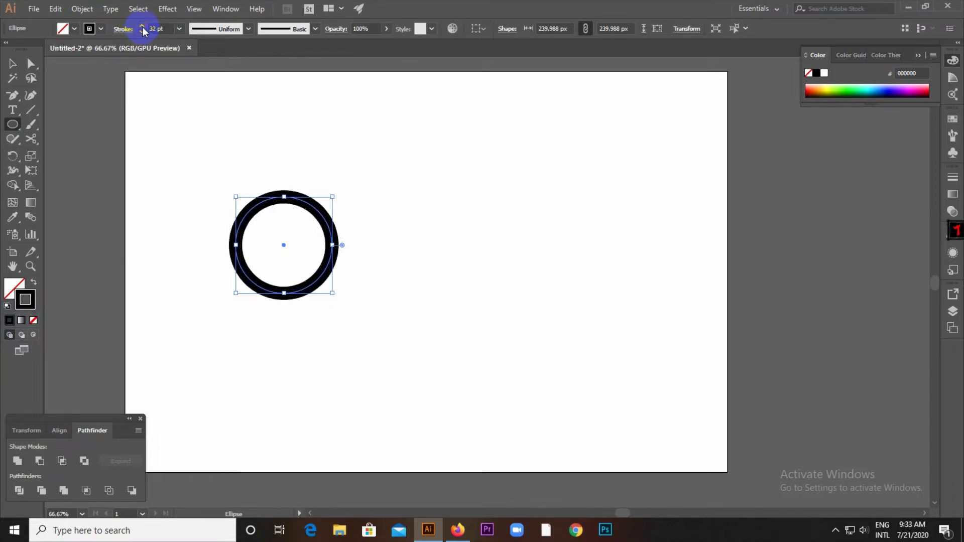
left_click(12, 64)
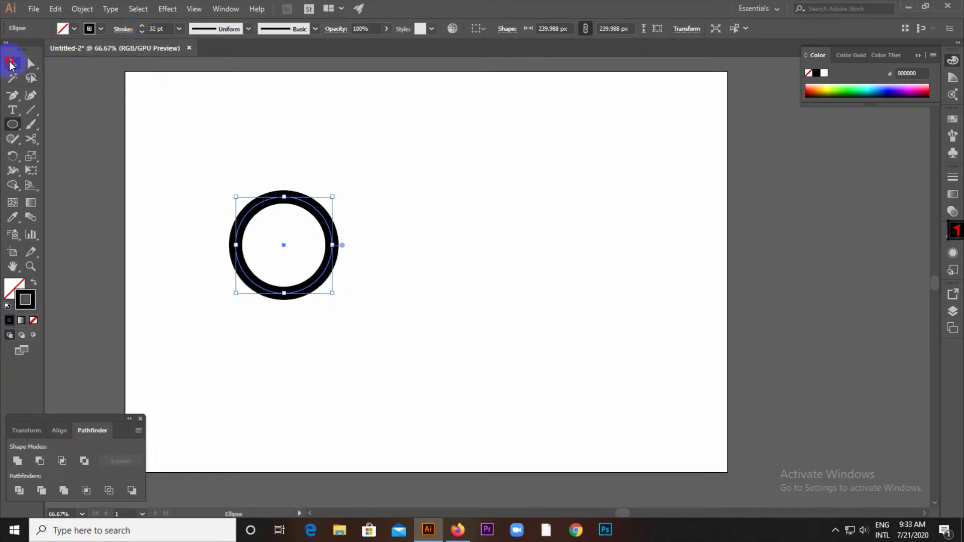
left_click(191, 157)
Step: Shift the ring slightly down and right, and place a copy of it just to its right
left_click_drag(313, 210, 334, 223)
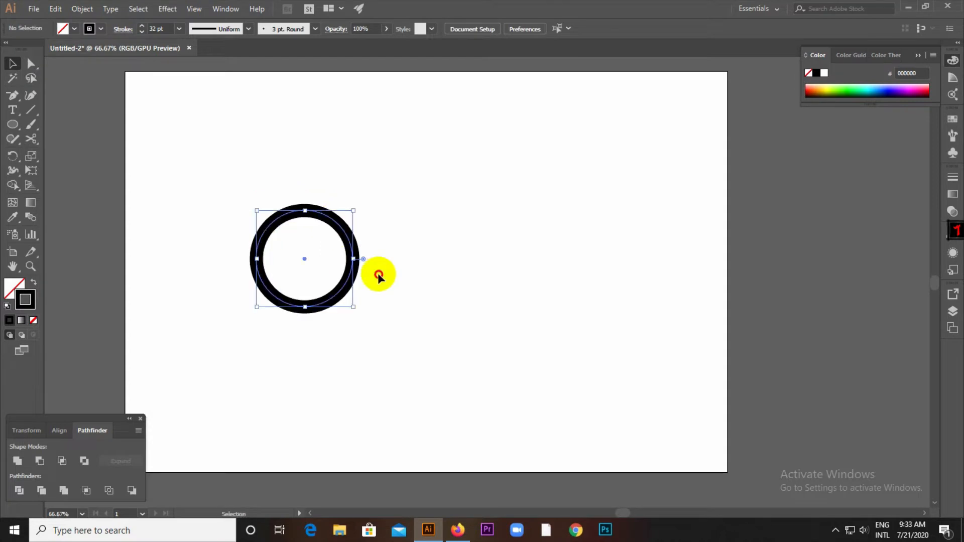
left_click(372, 261)
scroll(330, 233, "up", 1)
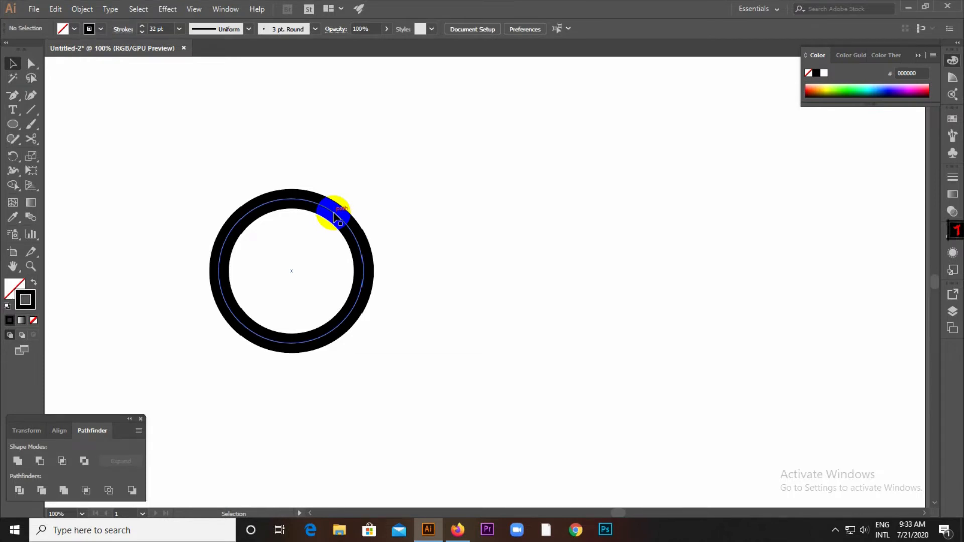
left_click_drag(335, 217, 513, 220)
left_click(589, 207)
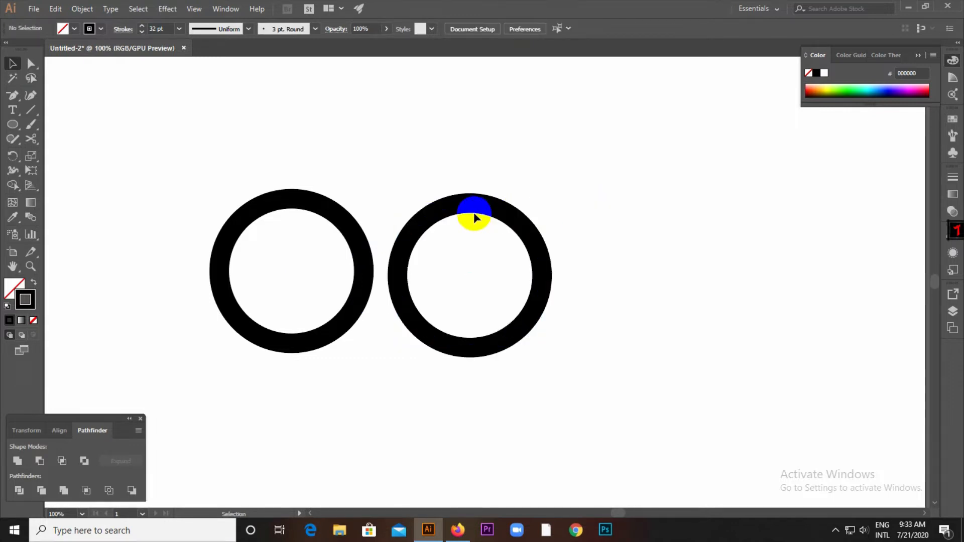
Step: Nudge the copied ring to the right to widen the gap between the two rings slightly
left_click_drag(466, 180, 511, 297)
key("Right")
key("Right")
key("Right")
key("Right")
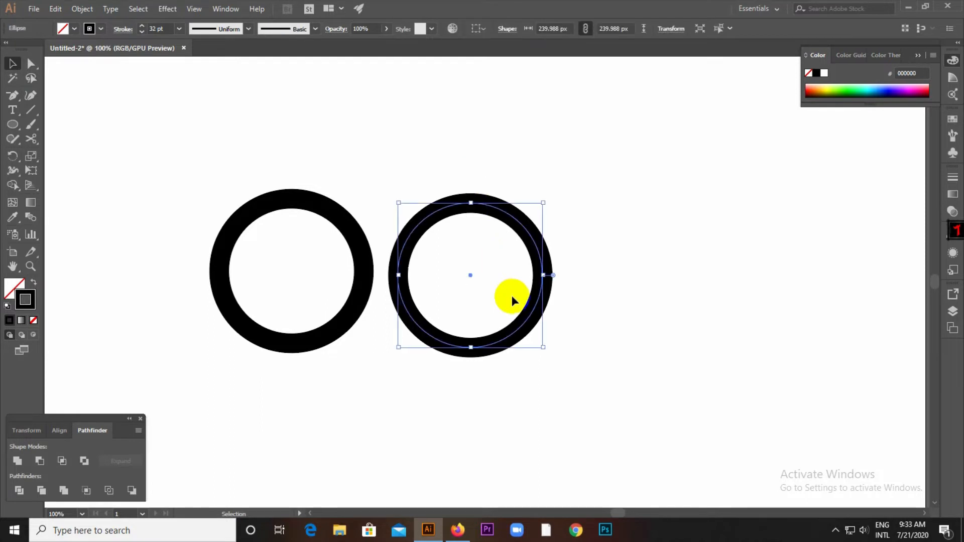
key("Right")
key("Right")
key("Right")
key("Right")
key("Right")
key("Right")
left_click(609, 257)
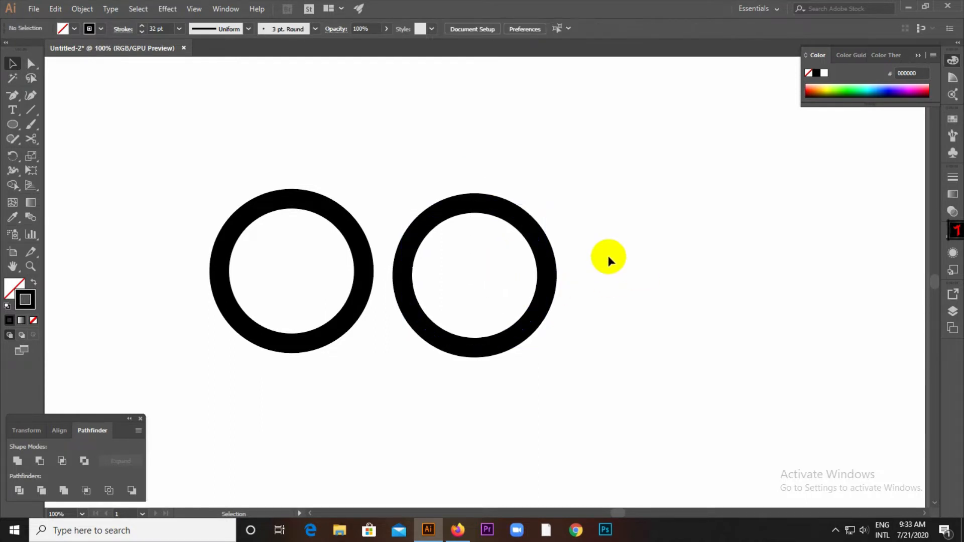
left_click(494, 210)
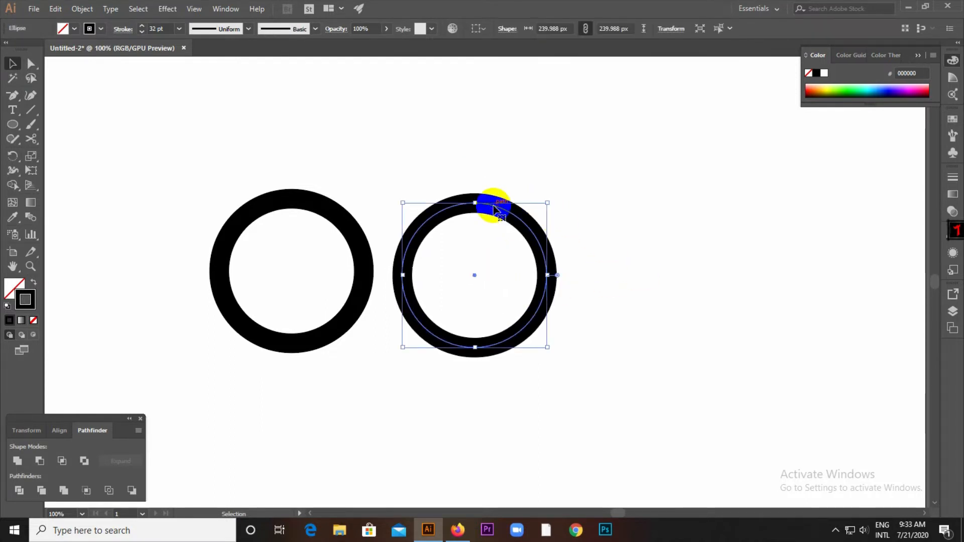
left_click_drag(493, 206, 494, 206)
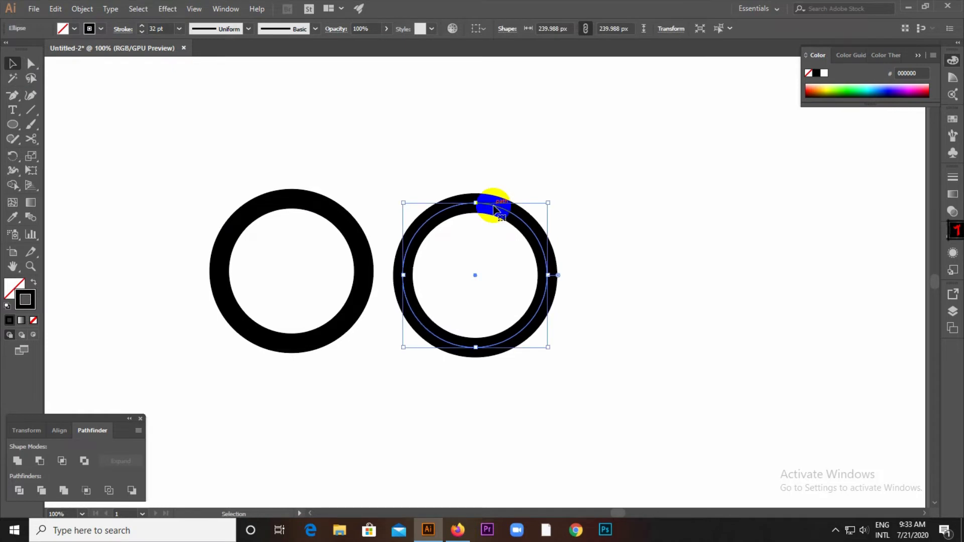
left_click(553, 183)
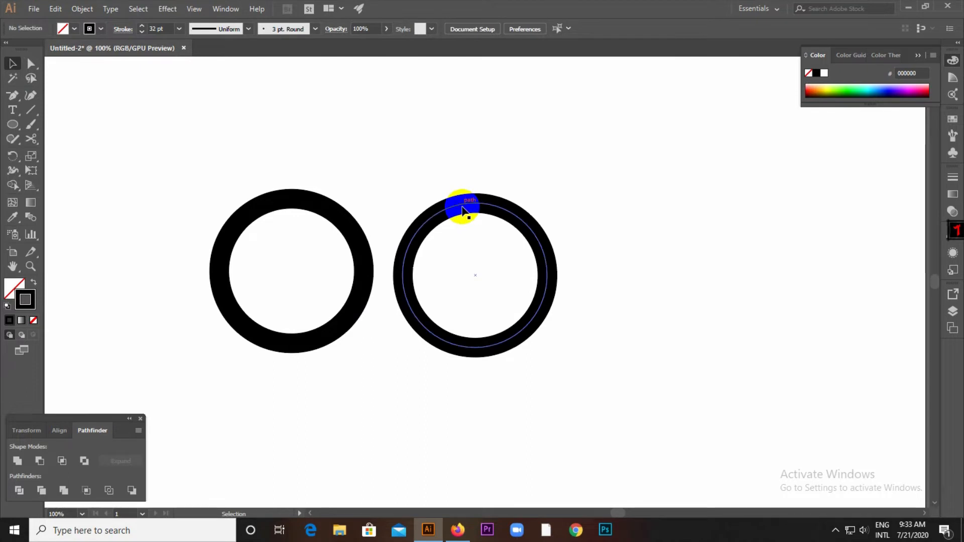
Step: Place a third copy of the ring to the right with equal spacing and align all three rings by their bottom edges
left_click_drag(463, 205, 646, 217)
left_click_drag(307, 186, 827, 335)
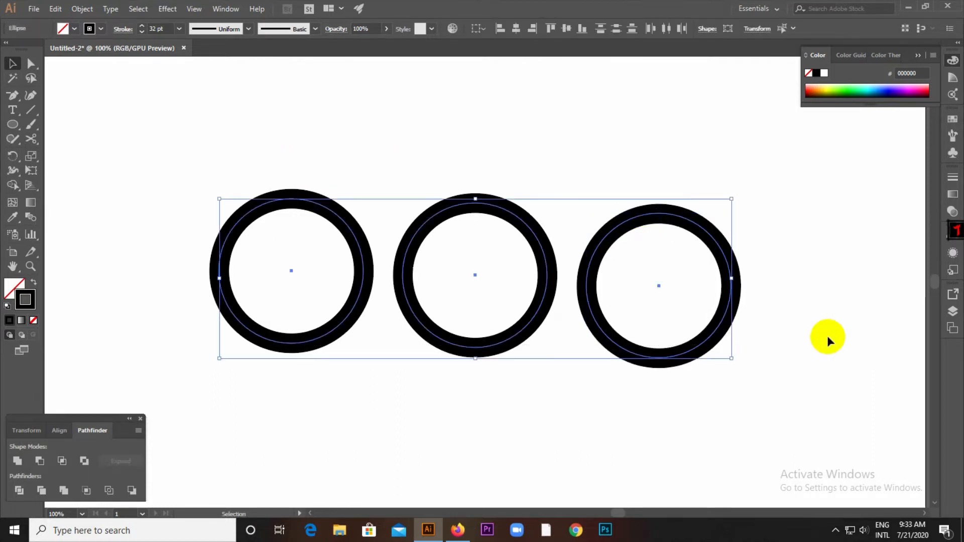
left_click(60, 431)
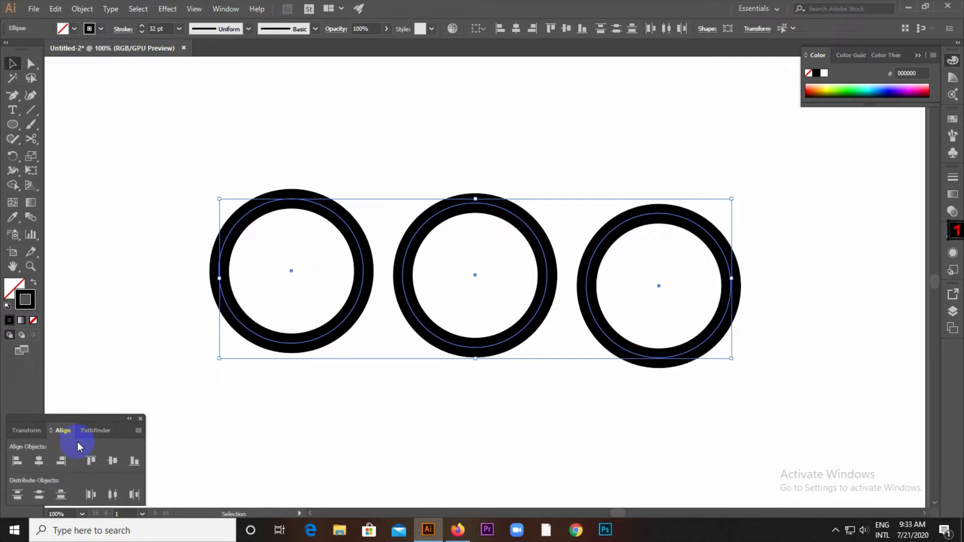
left_click(134, 462)
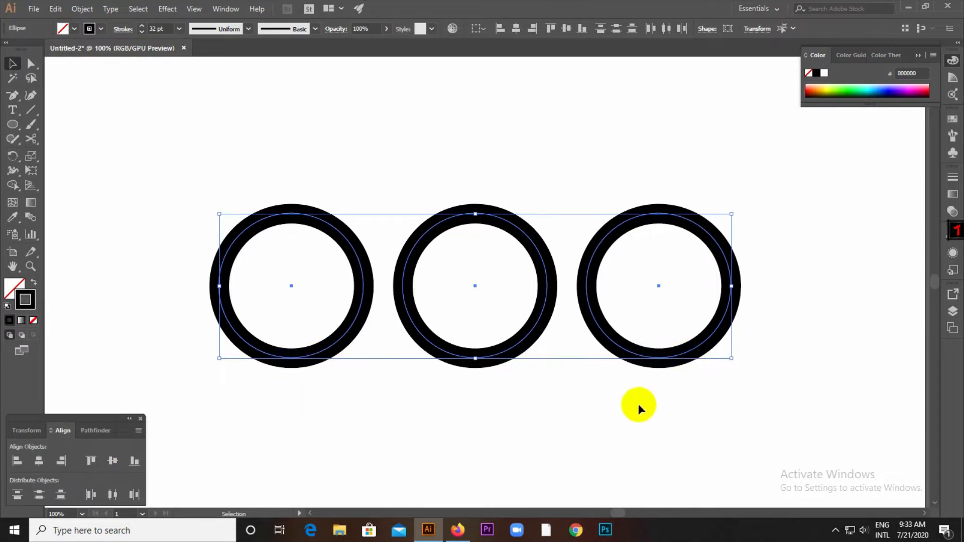
left_click(550, 427)
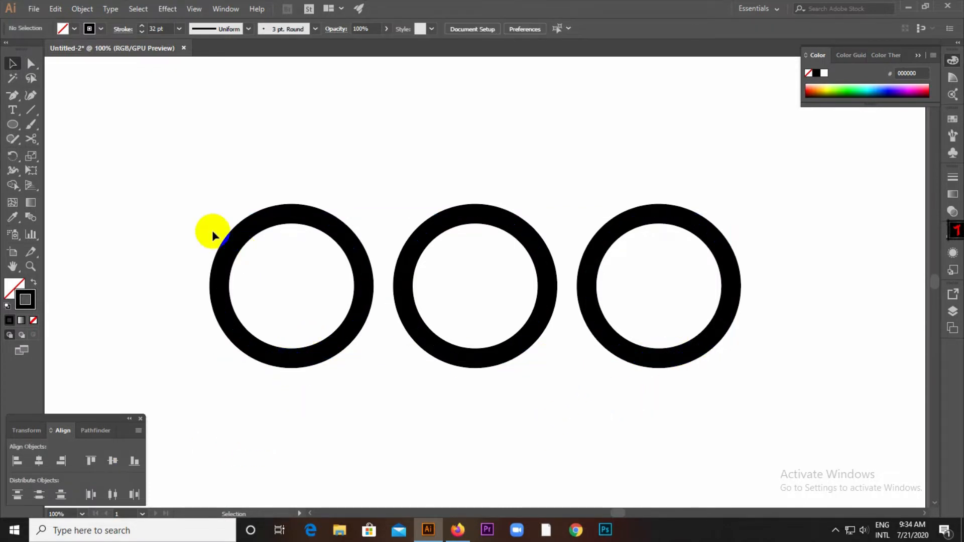
Step: Display the three rings in outline mode so only their paths show
left_click(29, 112)
left_click_drag(29, 114, 52, 110)
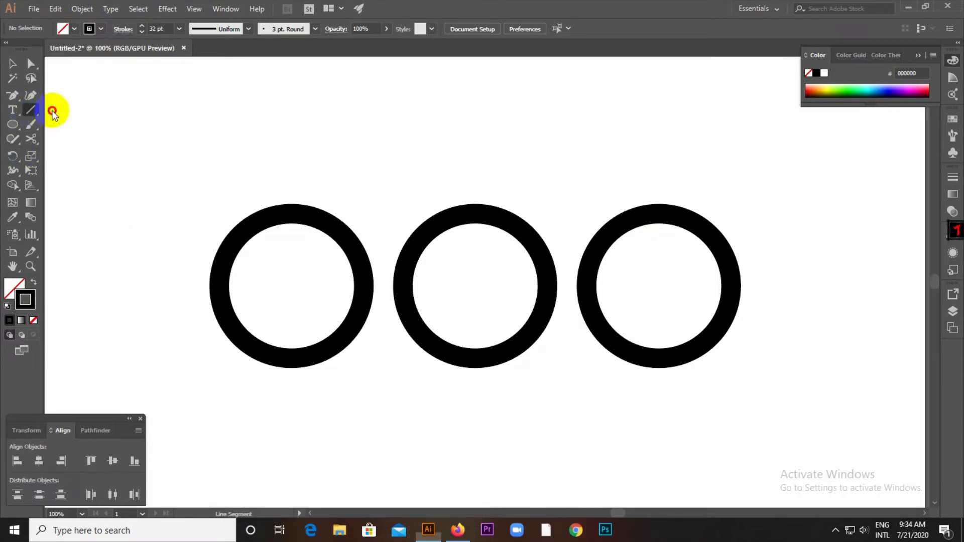
left_click(12, 62)
left_click_drag(145, 142, 794, 366)
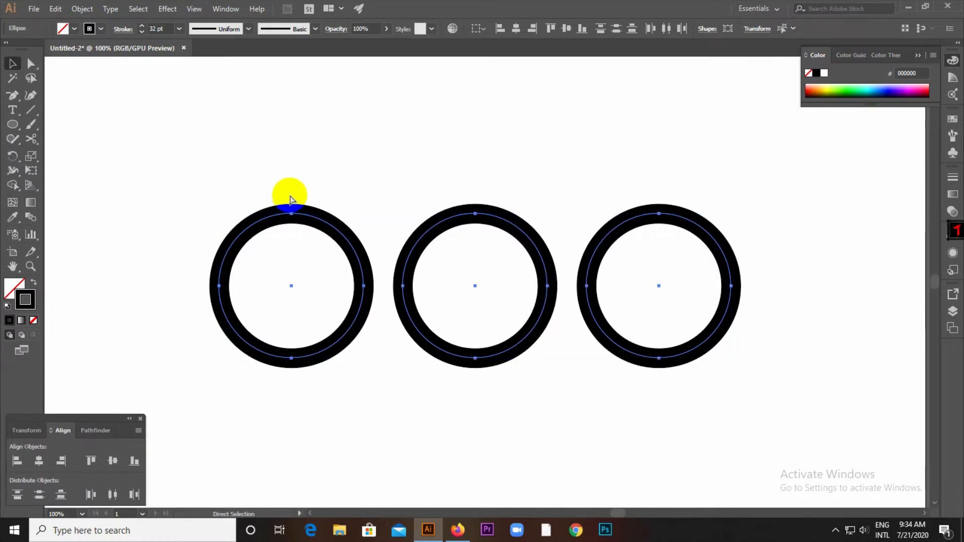
key("ctrl+y")
left_click(286, 165)
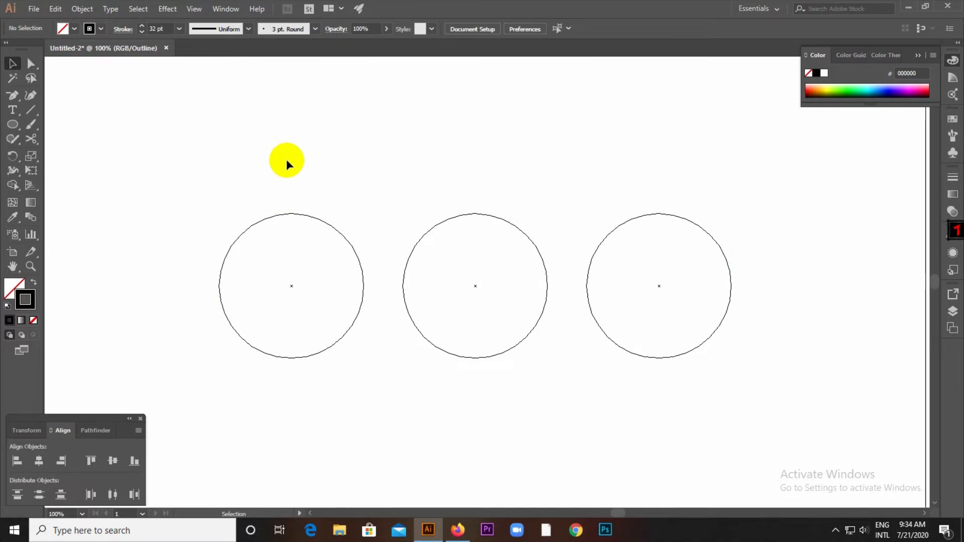
scroll(340, 232, "up", 2)
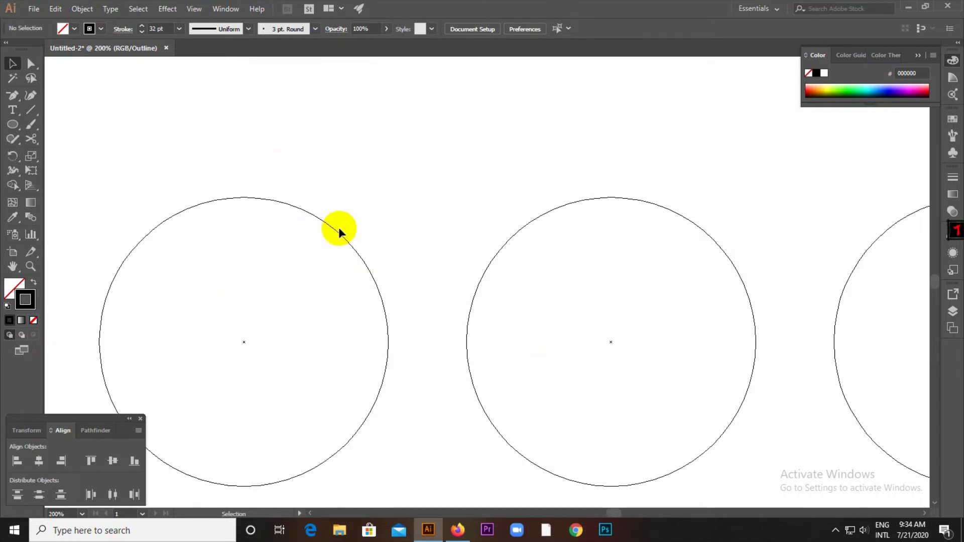
scroll(276, 224, "down", 1)
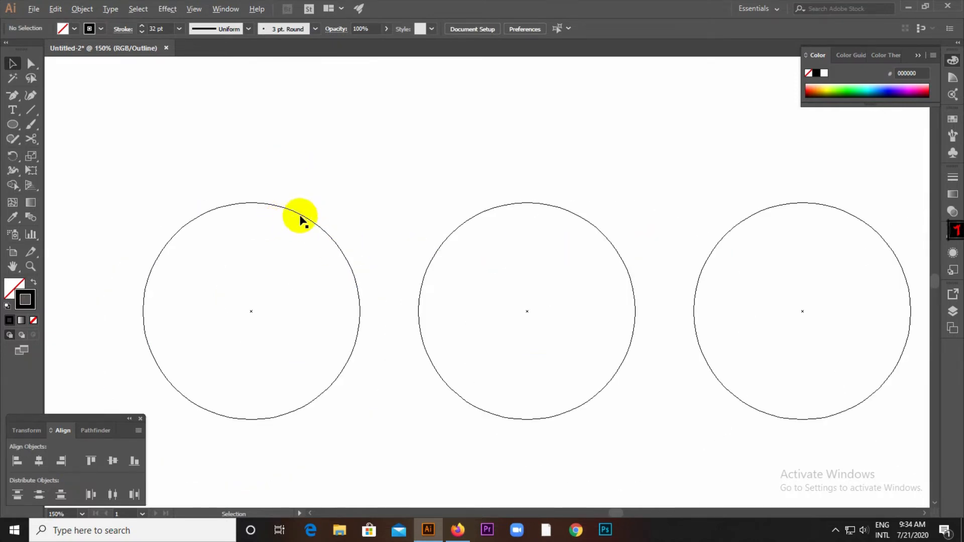
Step: Draw a diagonal line about 117 by 150 px from the first circle's upper right edge to the middle circle's lower left edge
left_click(38, 111)
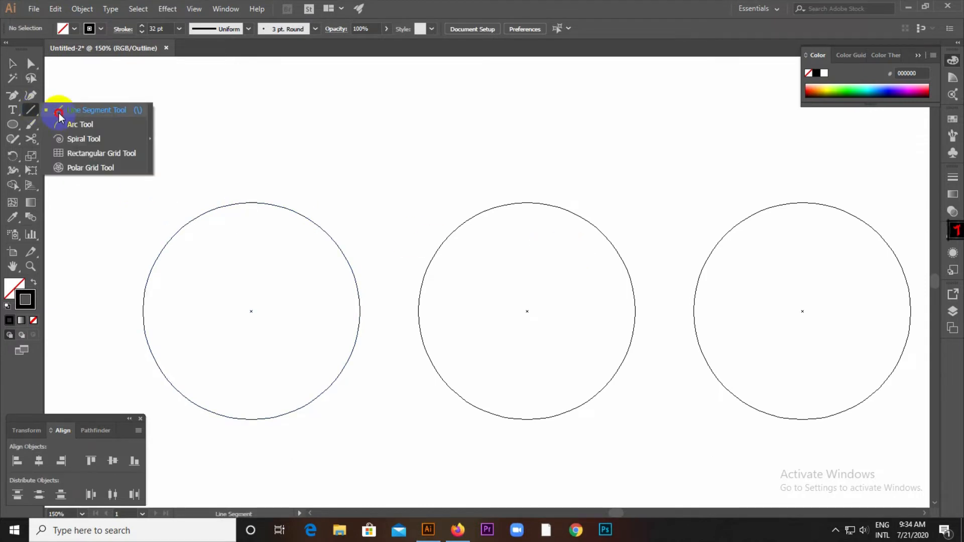
left_click(59, 116)
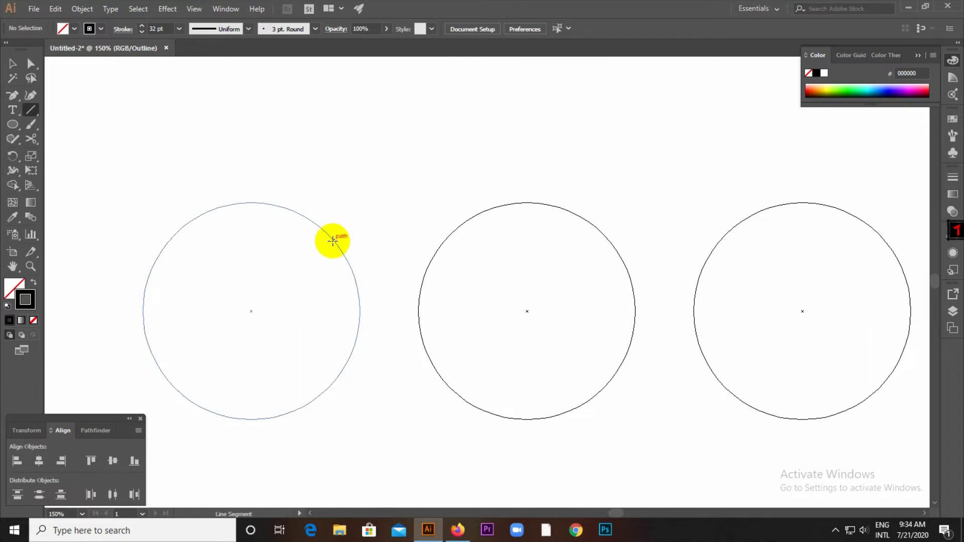
left_click_drag(333, 240, 440, 375)
left_click(13, 64)
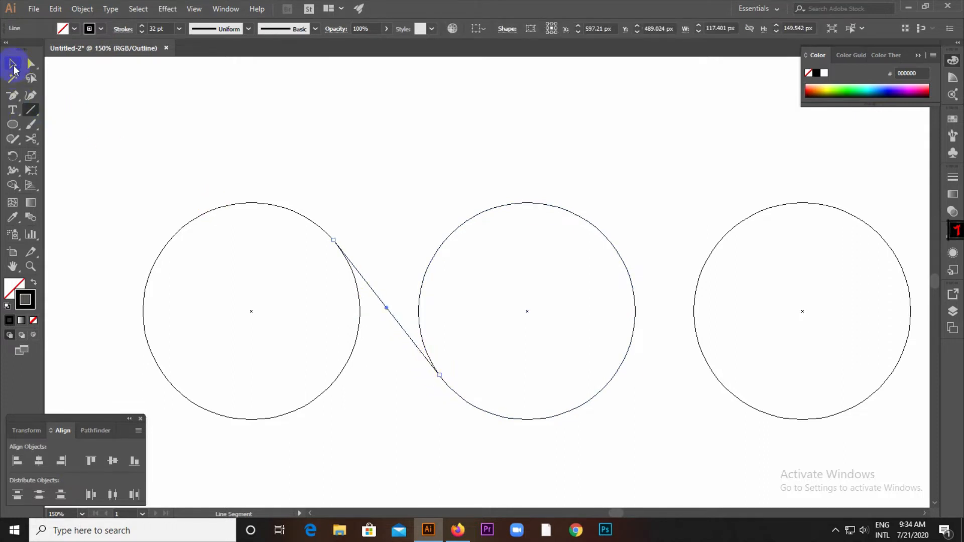
left_click(344, 204)
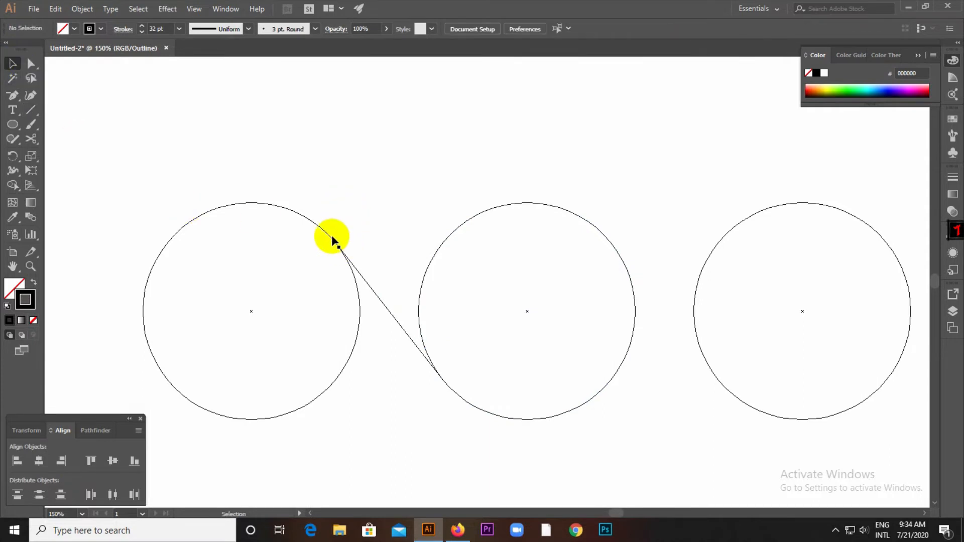
scroll(334, 243, "up", 5)
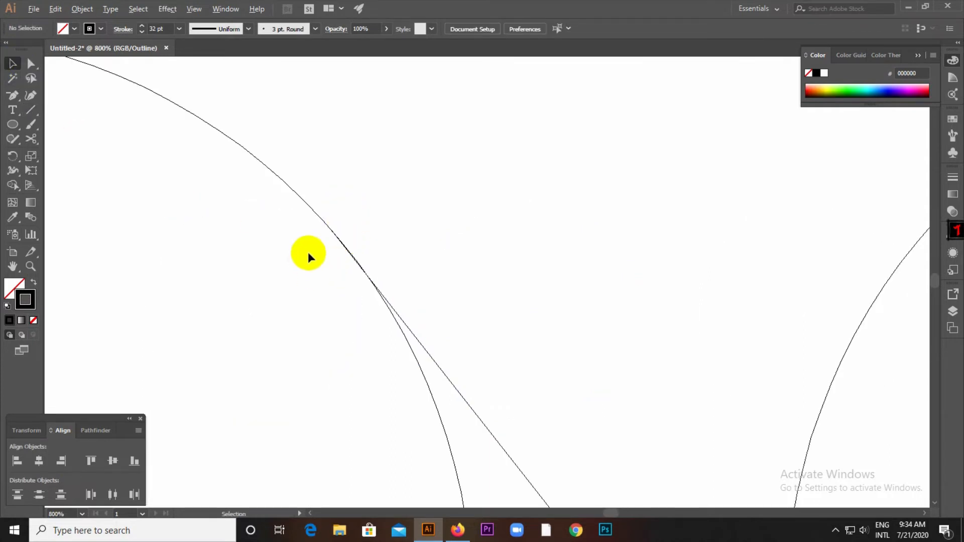
scroll(308, 252, "down", 3)
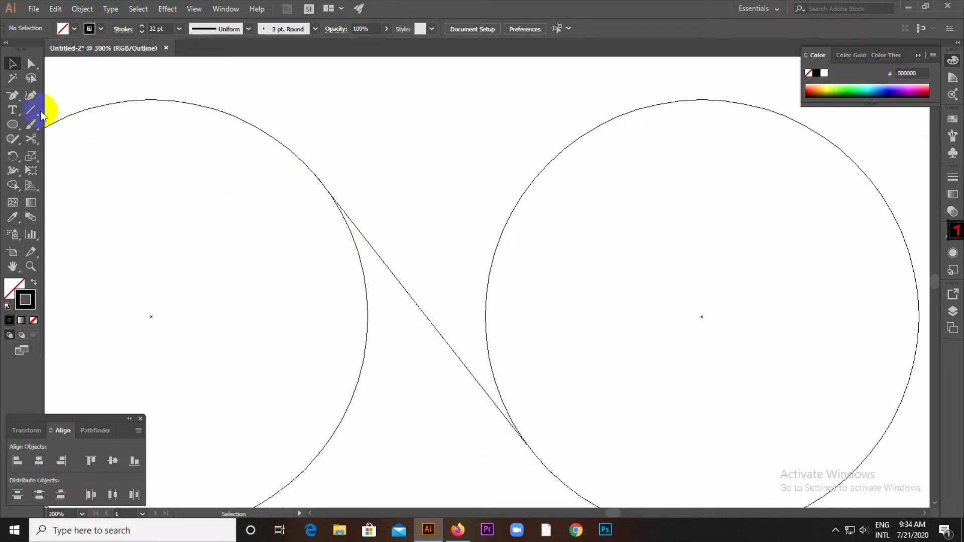
Step: Copy the diagonal line horizontally by about 307 px so it connects the middle circle to the third circle
scroll(248, 131, "down", 2)
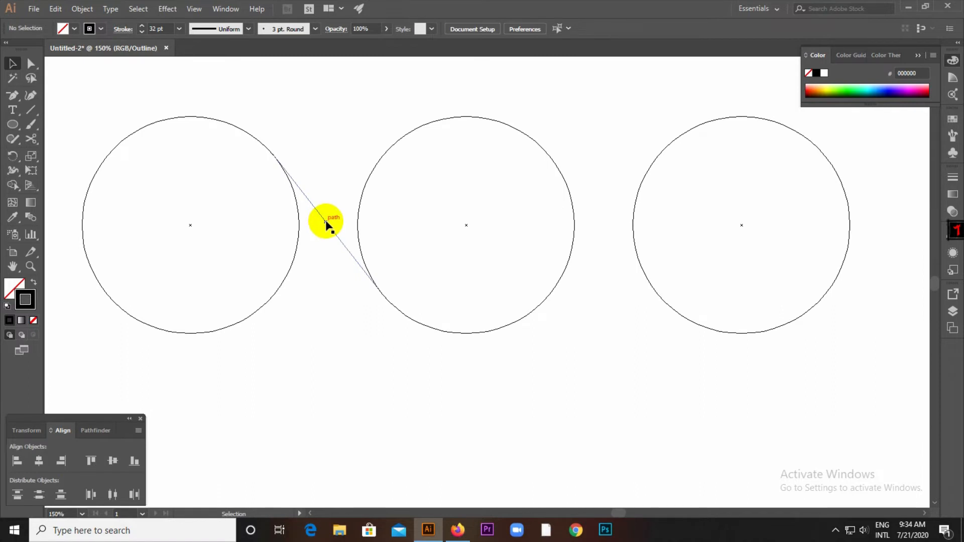
left_click_drag(327, 225, 603, 224)
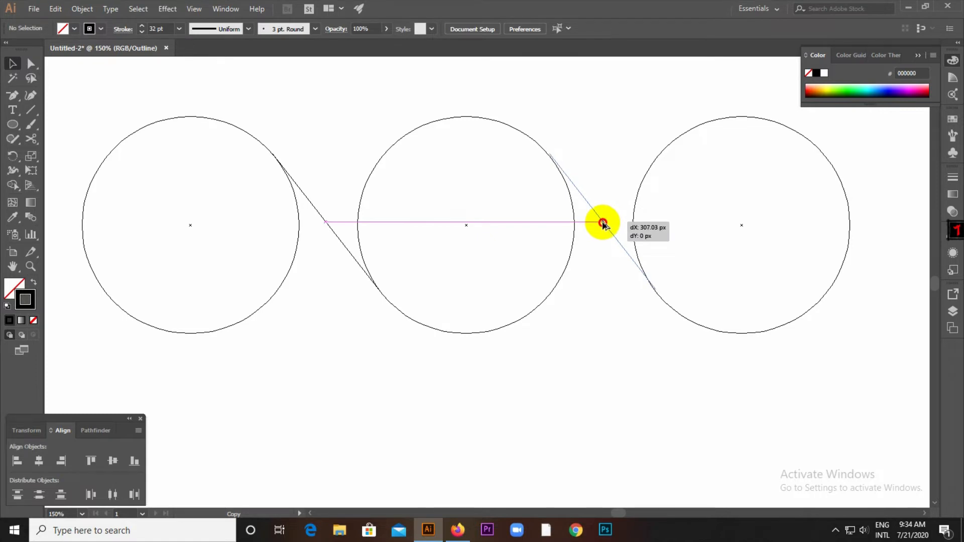
mouse_move(603, 223)
left_mouse_down()
mouse_move(592, 209)
mouse_move(603, 222)
left_mouse_up()
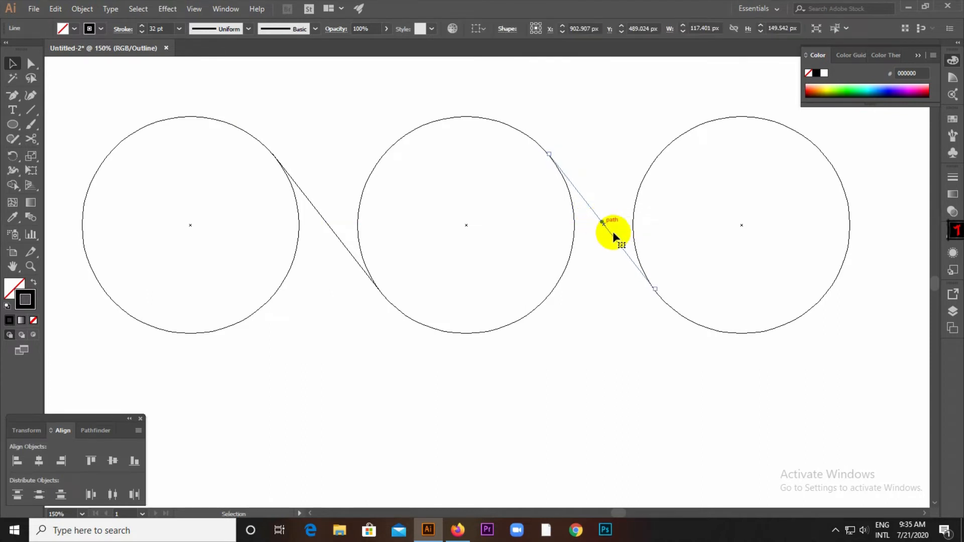
left_click(699, 236)
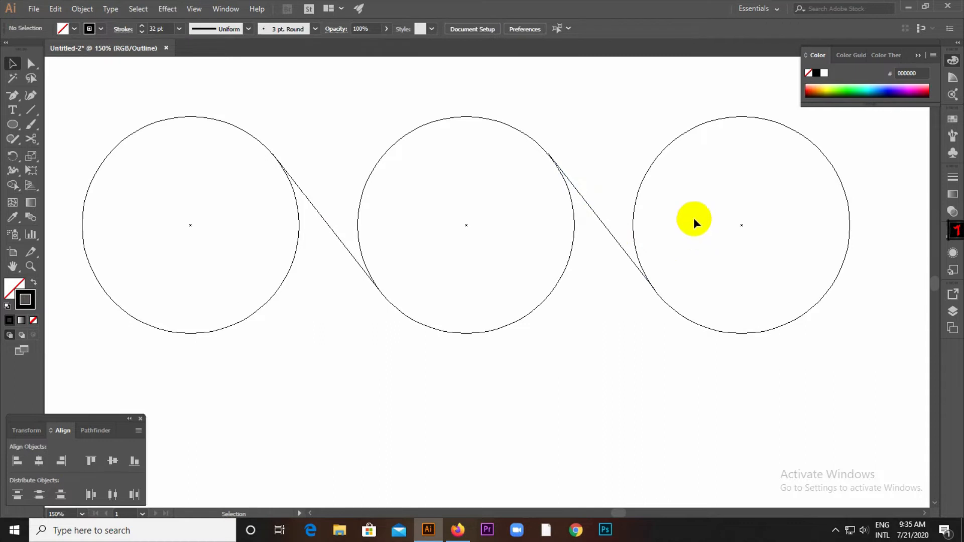
Step: Shift the copied diagonal line slightly left so its upper end touches the middle circle's edge
left_click(580, 136)
scroll(562, 144, "up", 7)
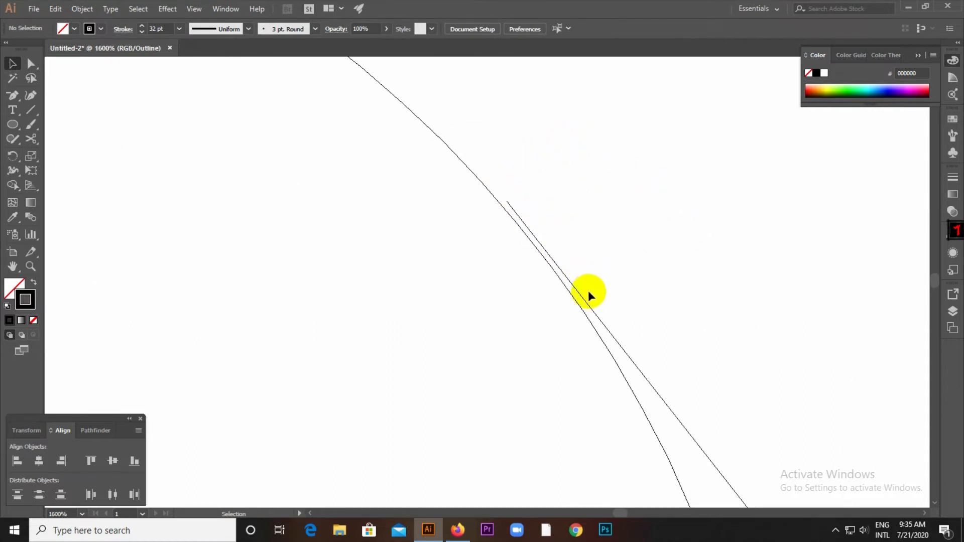
left_click_drag(575, 291, 570, 290)
left_click(621, 232)
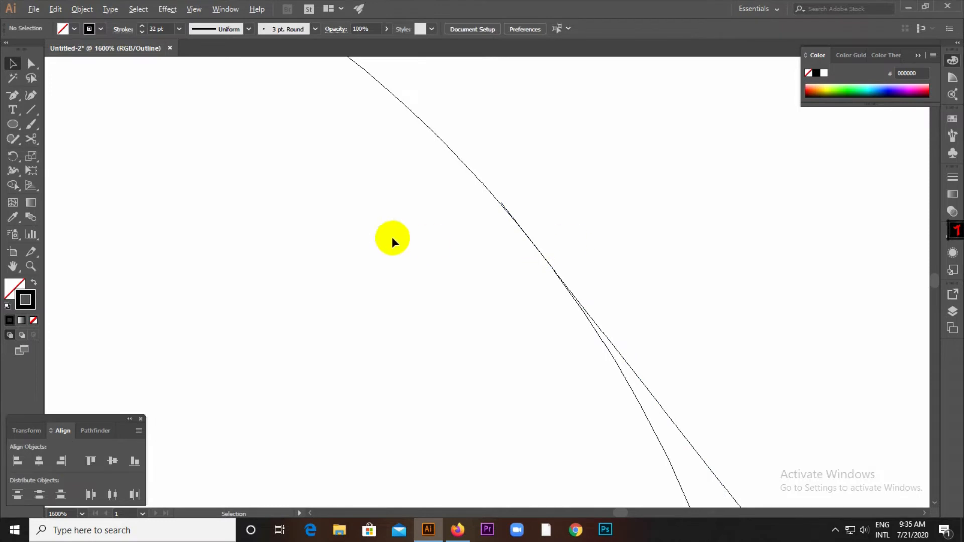
Step: Examine closely how the ends of both diagonal lines meet the edges of the circles
scroll(391, 237, "down", 5)
scroll(487, 200, "down", 2)
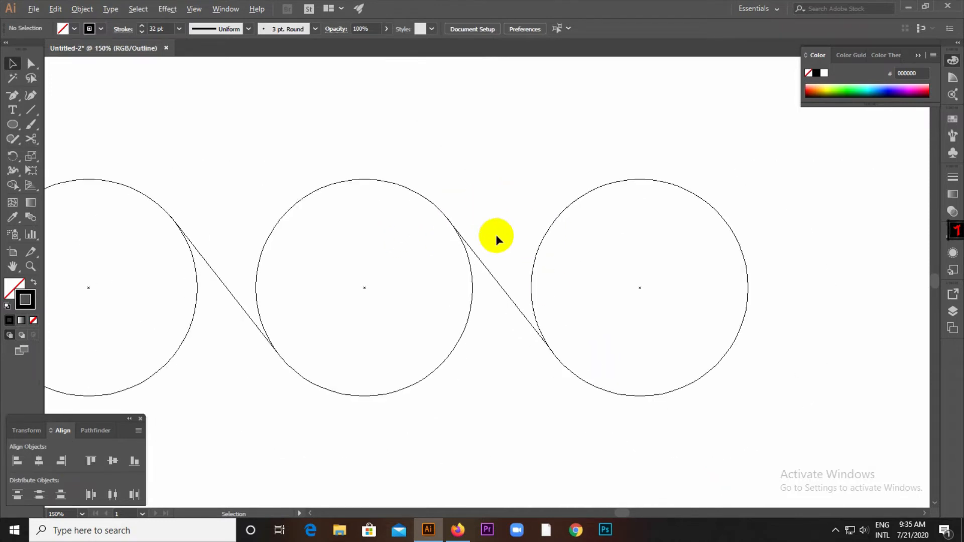
scroll(554, 362, "up", 5)
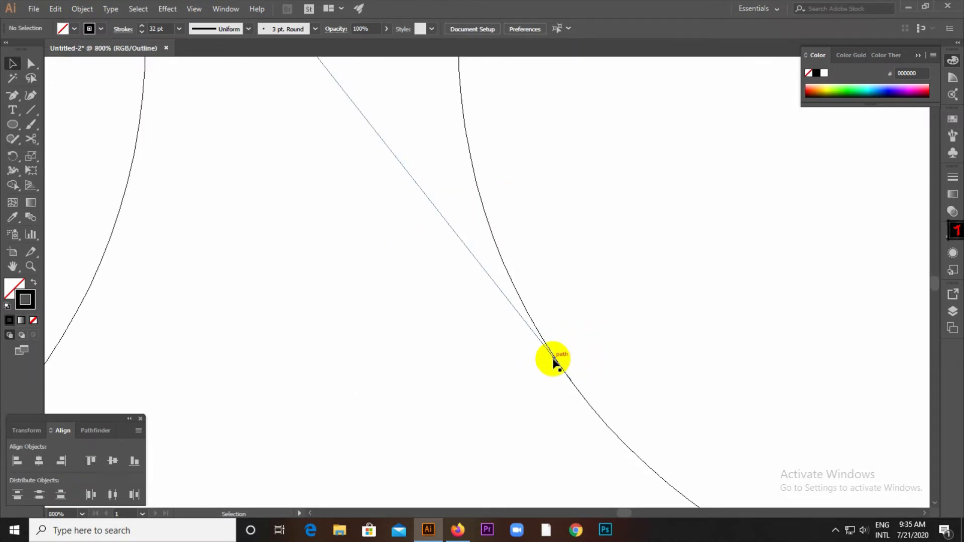
scroll(598, 340, "down", 4)
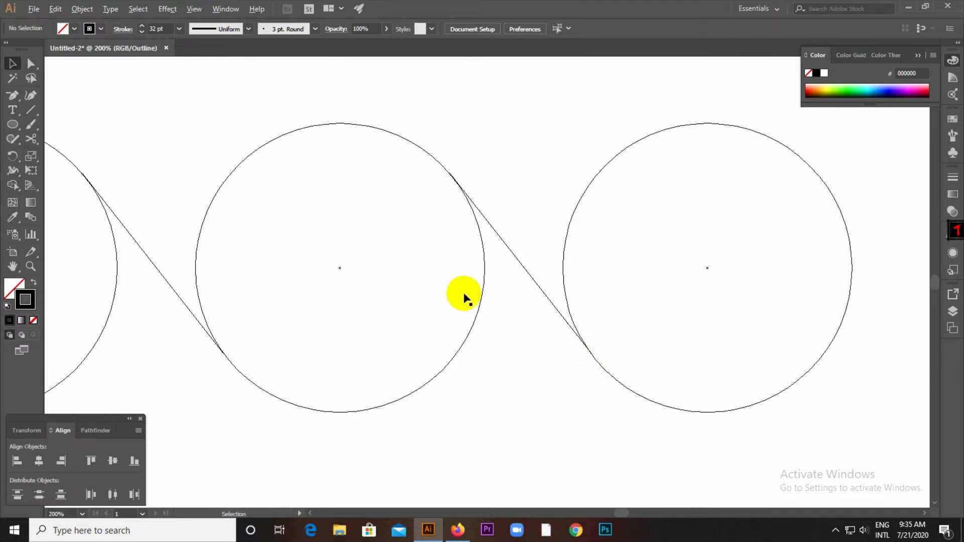
scroll(219, 178, "up", 5)
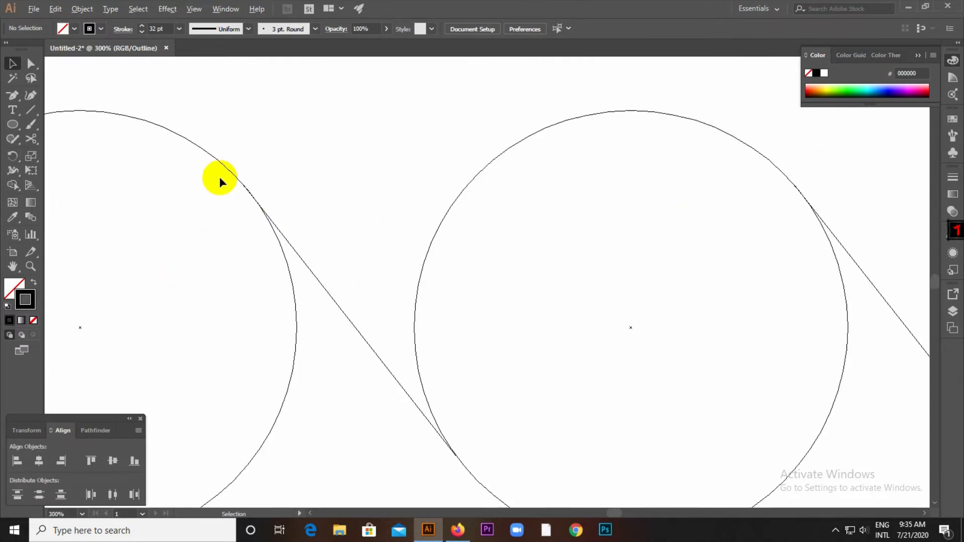
scroll(290, 208, "up", 1)
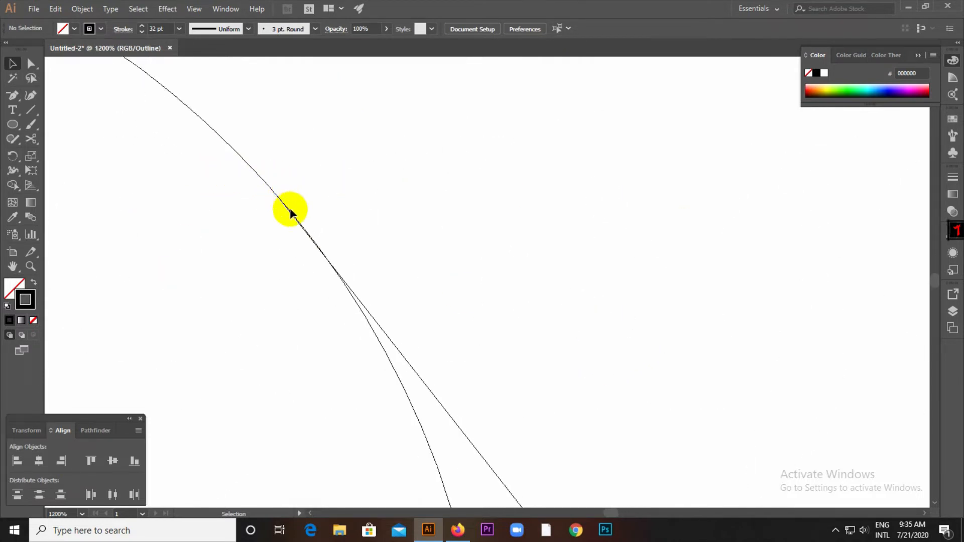
scroll(356, 241, "down", 4)
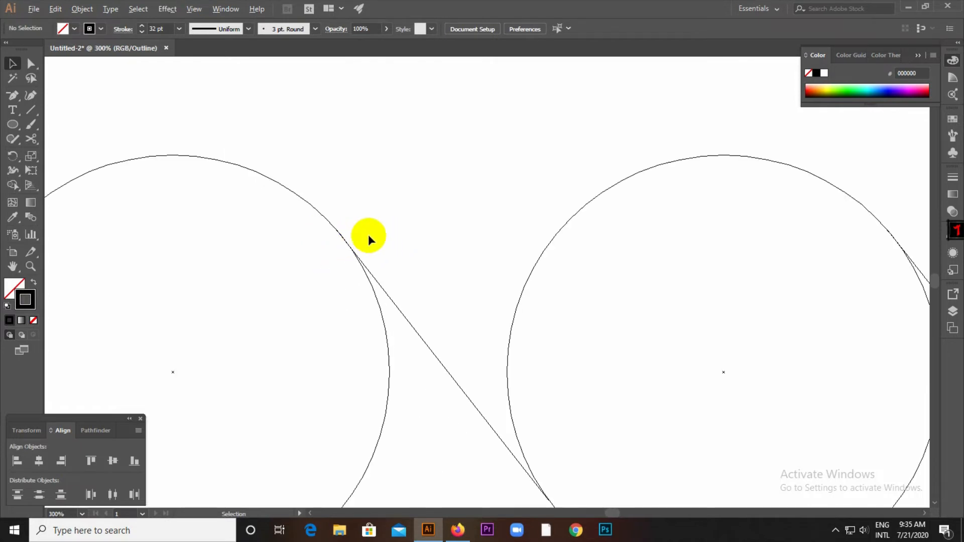
scroll(433, 219, "down", 4)
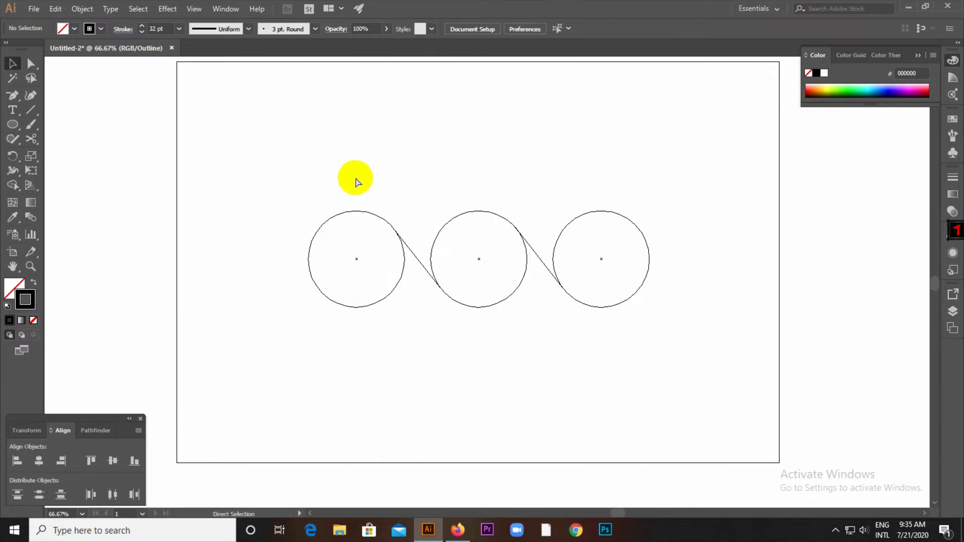
Step: Display the artwork in full preview with its thick strokes and select each diagonal line in turn
key("ctrl+y")
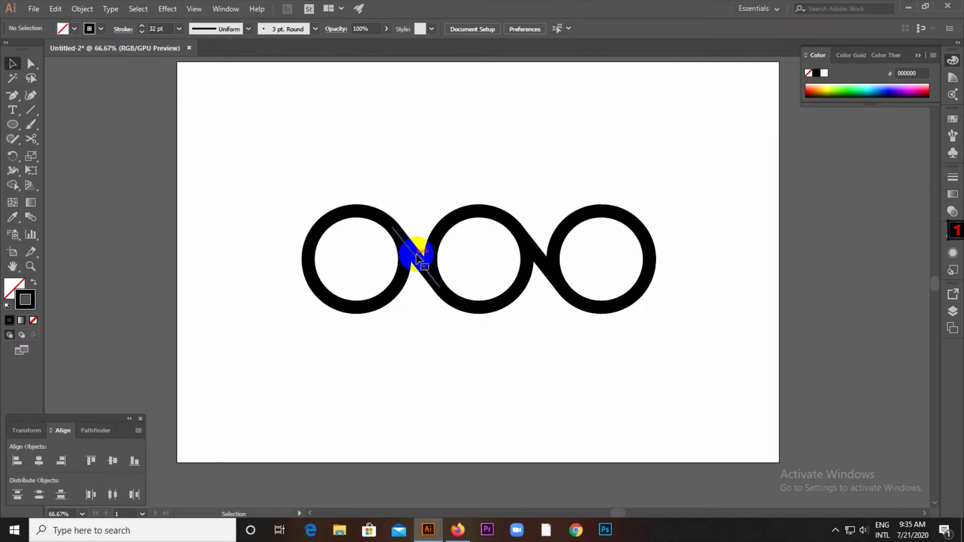
left_click(417, 259)
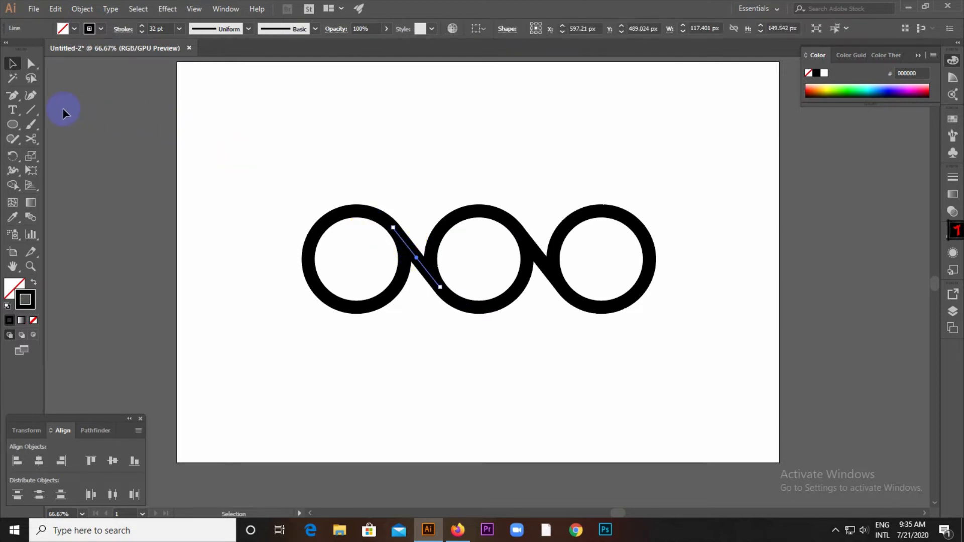
left_click(541, 260)
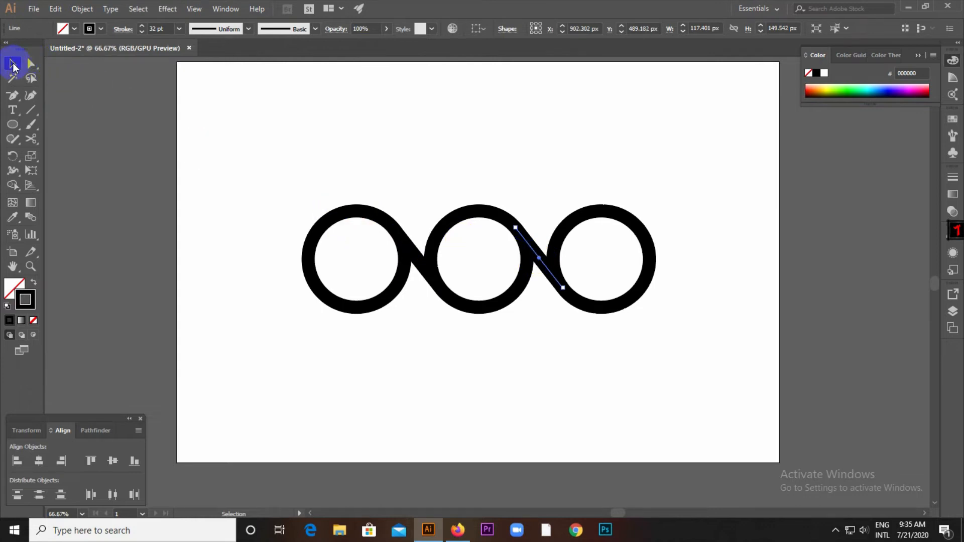
Step: Draw a vertical line about 219 px tall upward from the middle ring's left edge
left_click(31, 111)
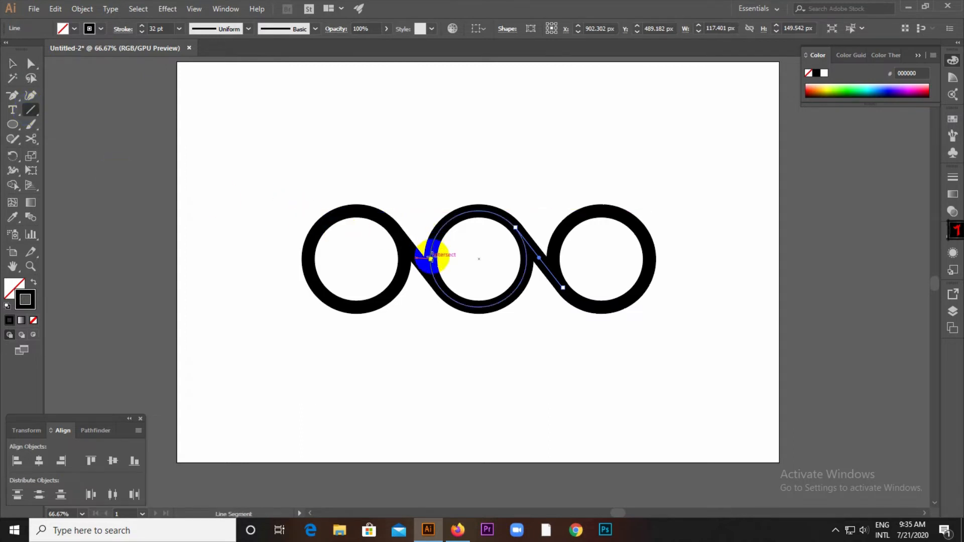
left_click_drag(430, 258, 434, 171)
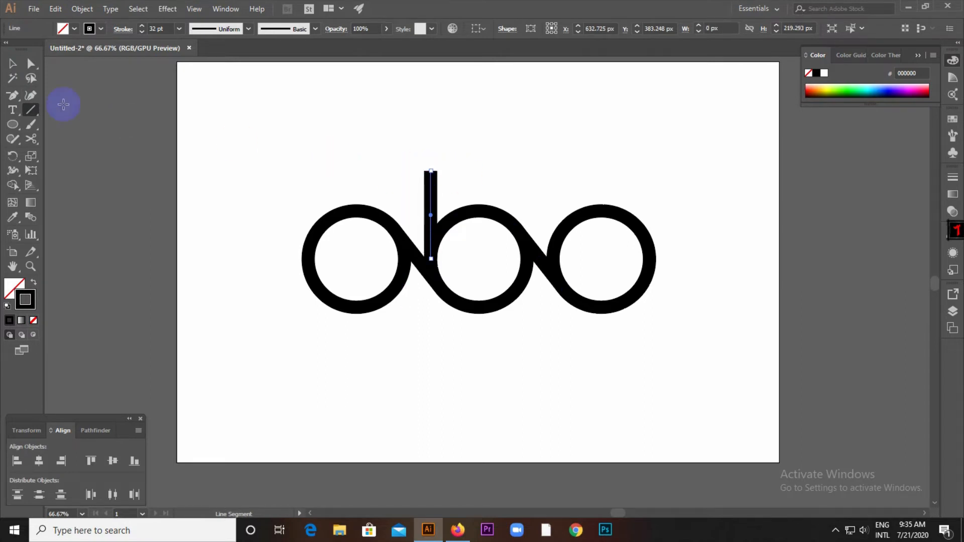
left_click(13, 64)
left_click(432, 179)
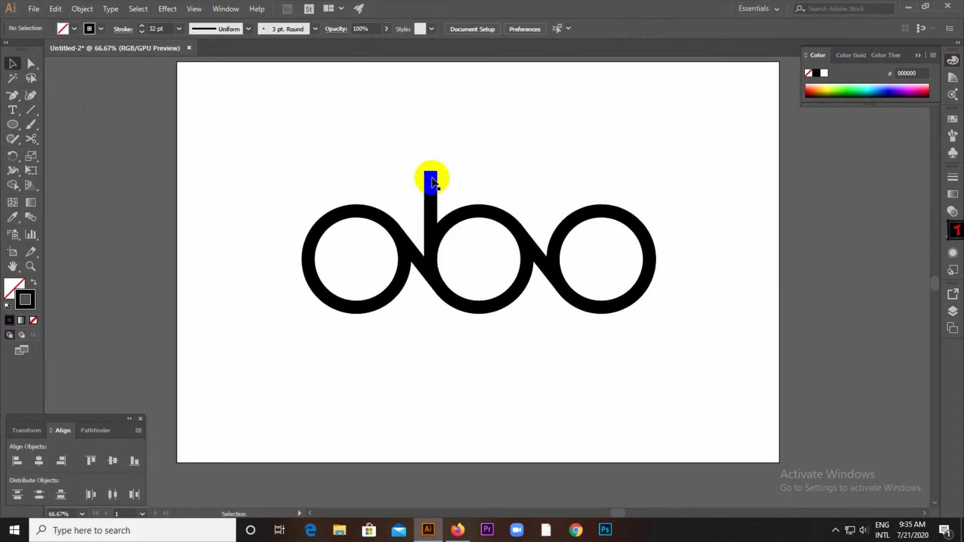
Step: Move the vertical stem slightly upward so it rises higher above the middle ring
scroll(435, 179, "up", 1)
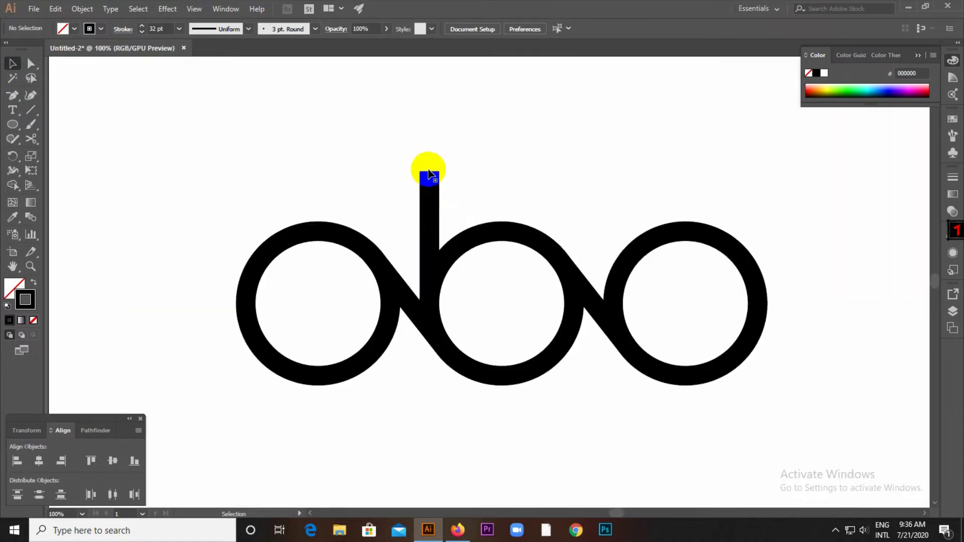
left_click_drag(429, 173, 428, 156)
scroll(373, 165, "down", 1)
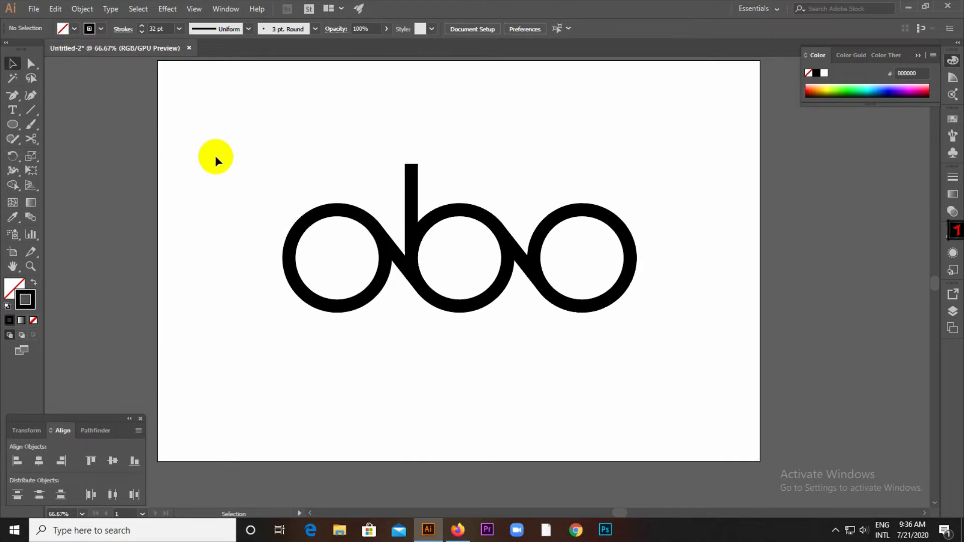
Step: Expand the fill and stroke of all the rings, diagonal lines and the vertical stem into shapes
left_click_drag(215, 156, 646, 344)
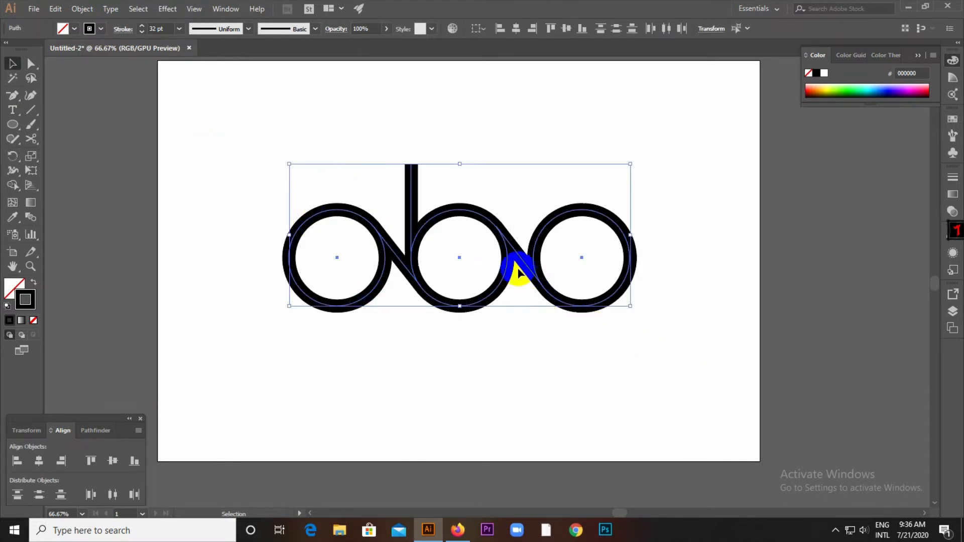
left_click(84, 10)
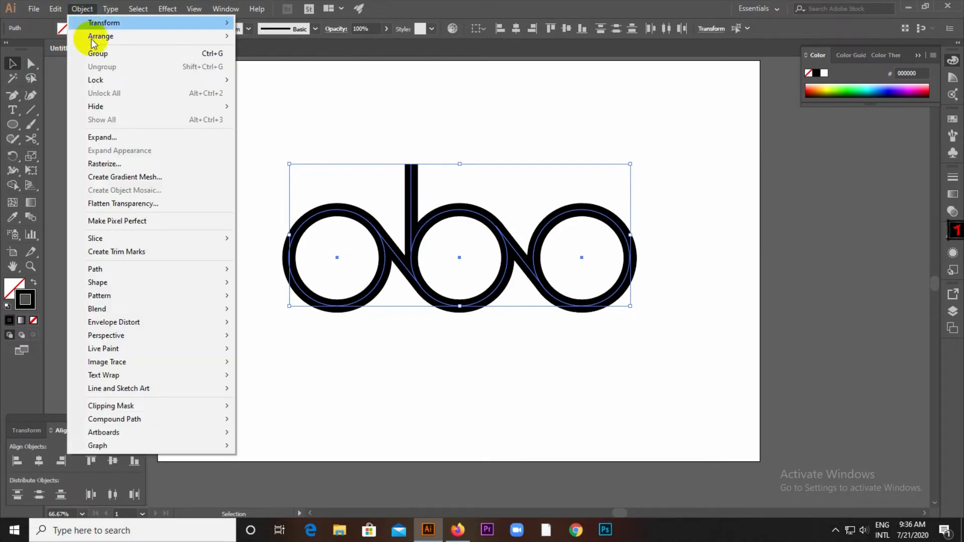
left_click(105, 137)
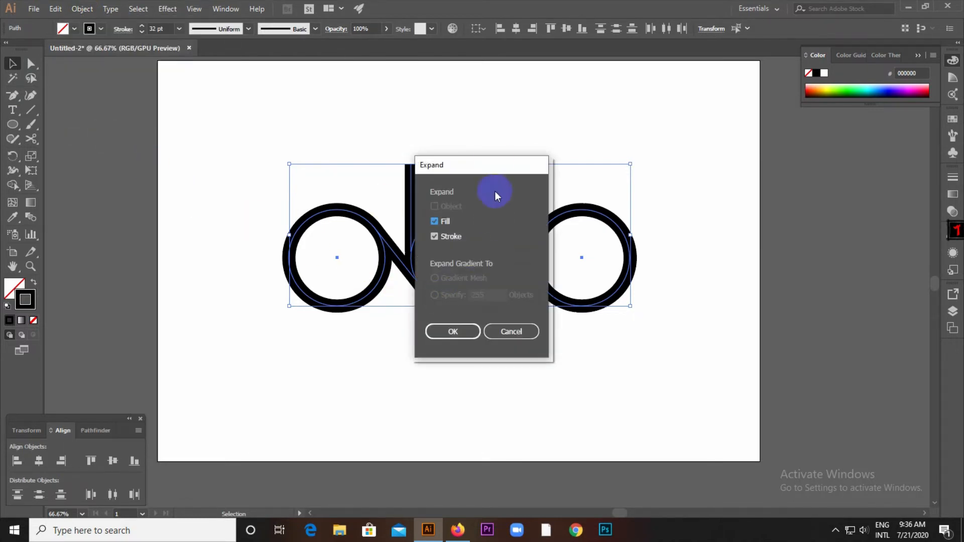
left_click_drag(500, 165, 827, 165)
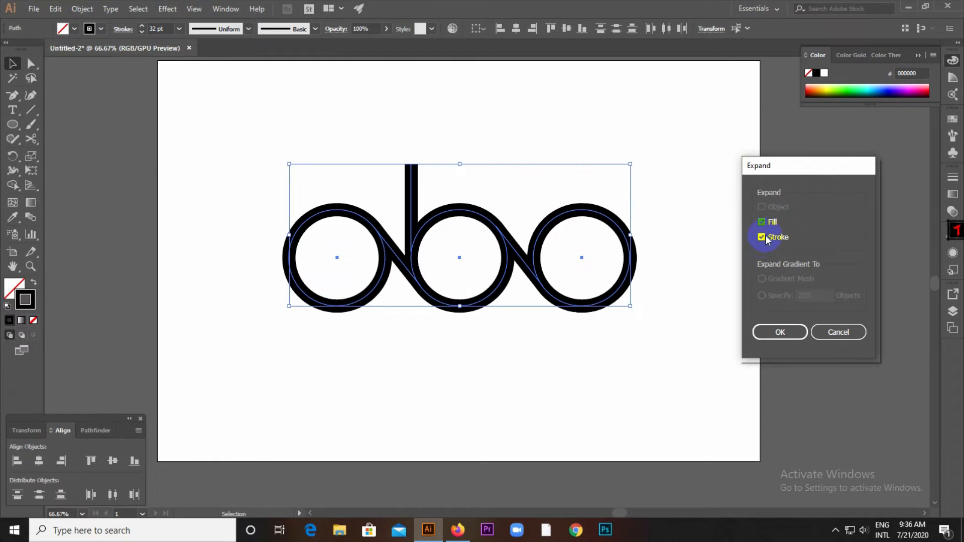
left_click(766, 335)
left_click(668, 314)
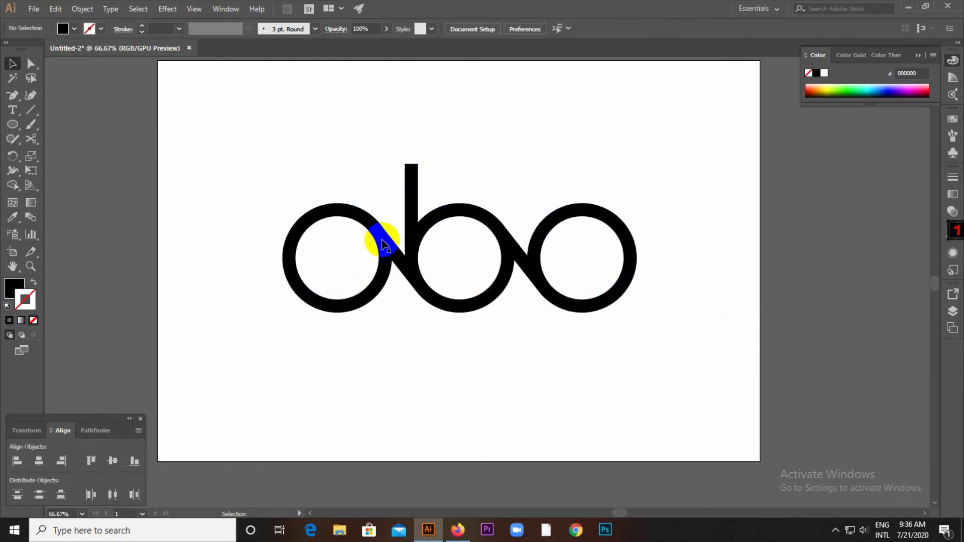
Step: Open Offset Path for both expanded diagonal bars and turn on its preview
left_click(394, 254)
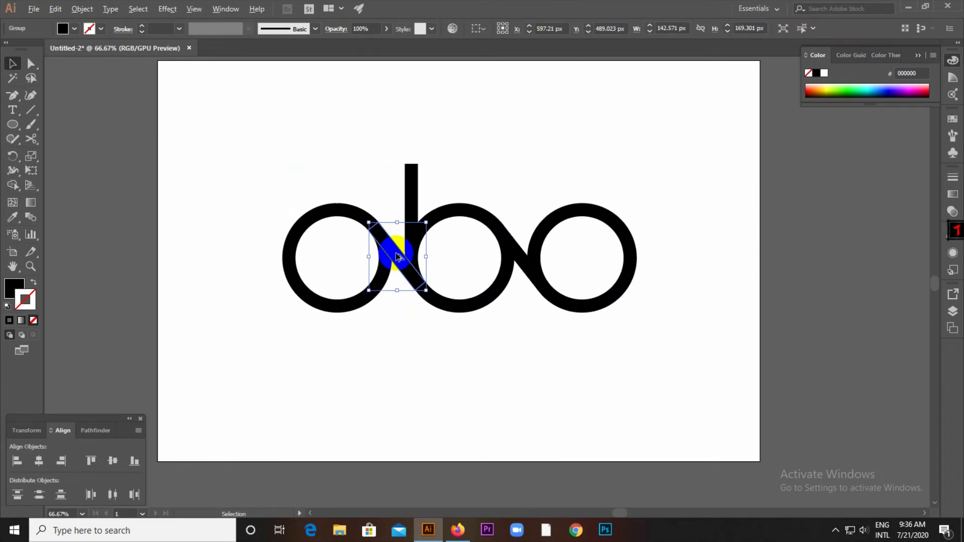
left_click(527, 264, "shift")
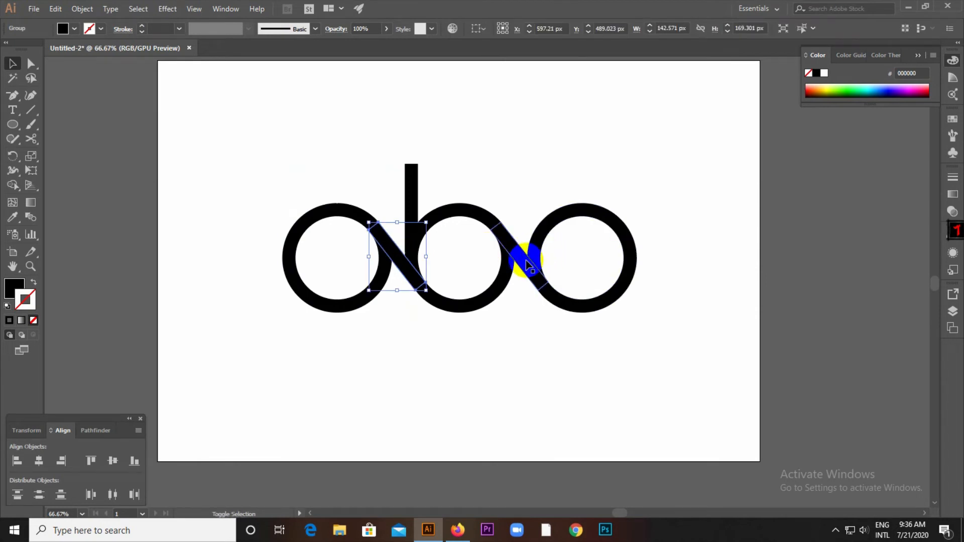
left_click(526, 263, "shift")
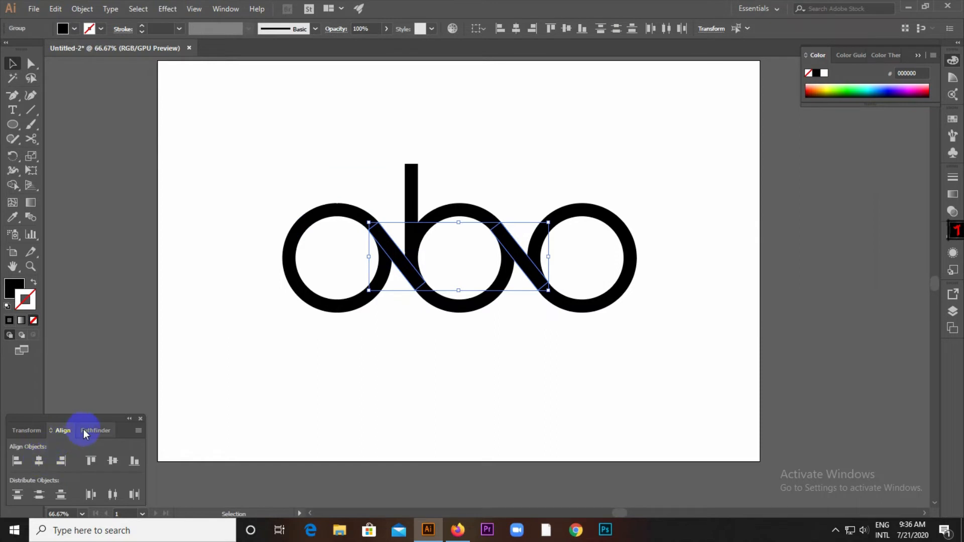
left_click(78, 9)
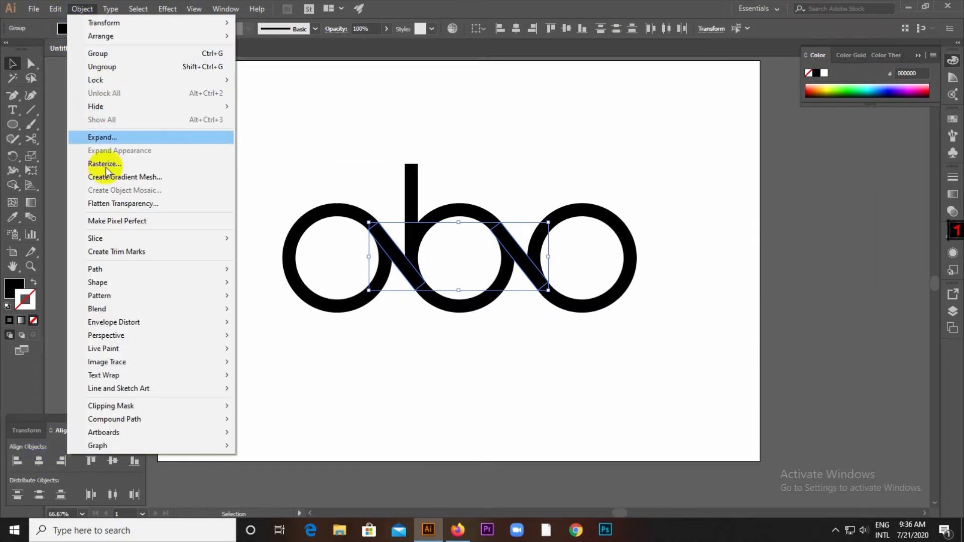
mouse_move(112, 269)
left_click(273, 313)
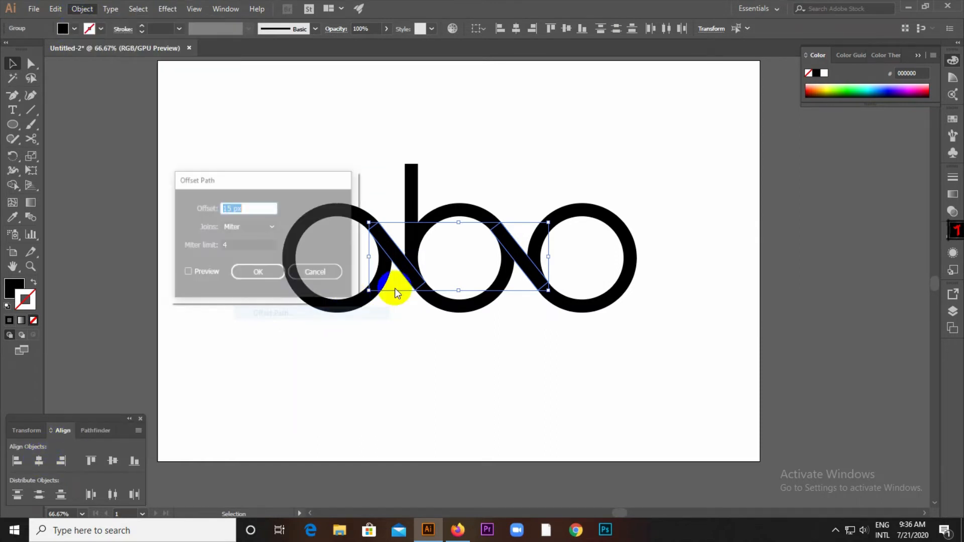
left_click_drag(254, 180, 172, 124)
left_click(106, 217)
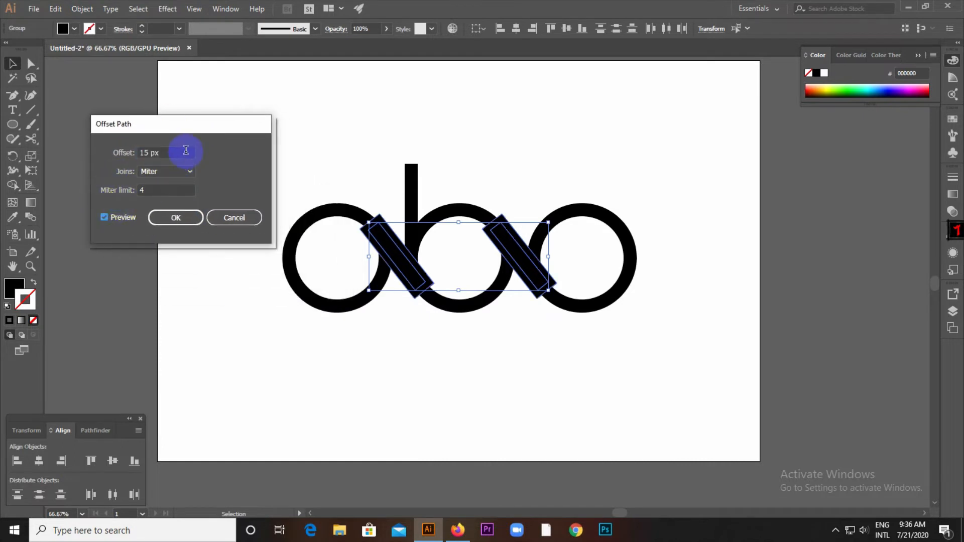
Step: Set the offset to 29 px and apply it to both diagonal bars
left_click(185, 150)
key("Up")
key("Up")
key("Up")
key("Up")
key("Up")
key("Up")
key("Up")
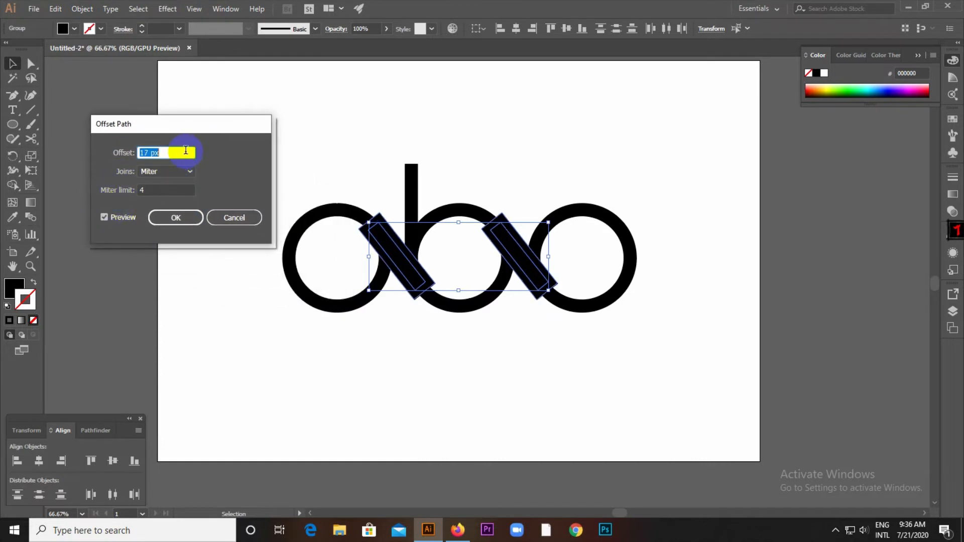
key("Up")
key("Up")
key("Up")
key("Up")
key("Up")
key("Up")
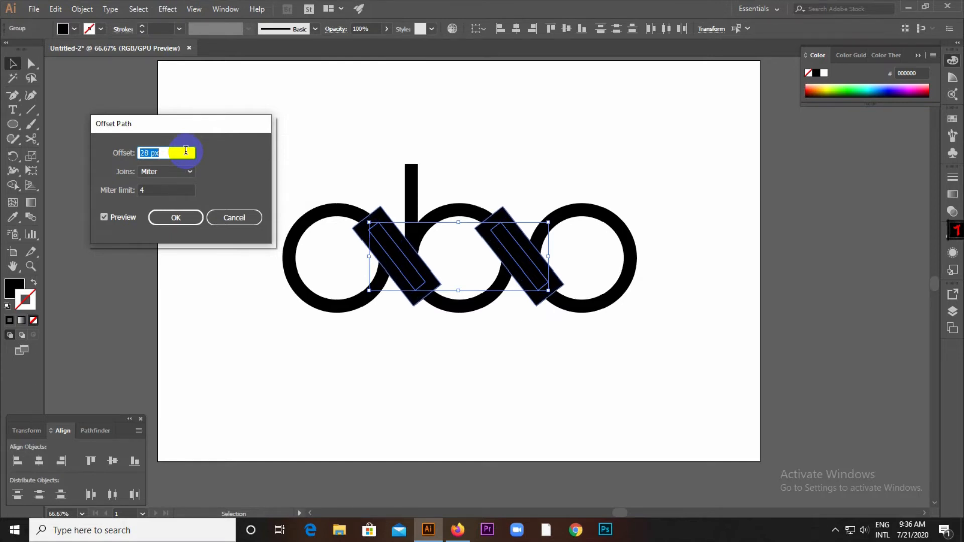
key("Up")
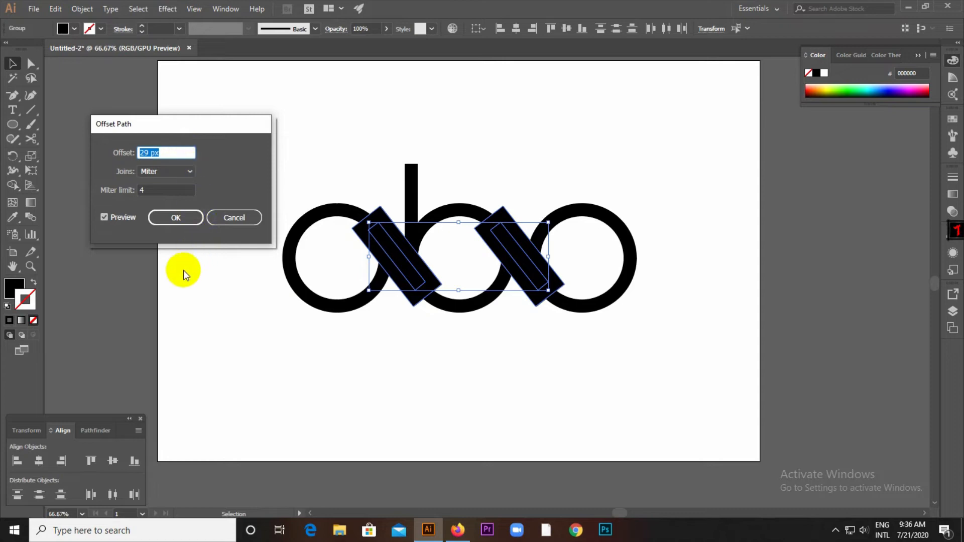
left_click(173, 222)
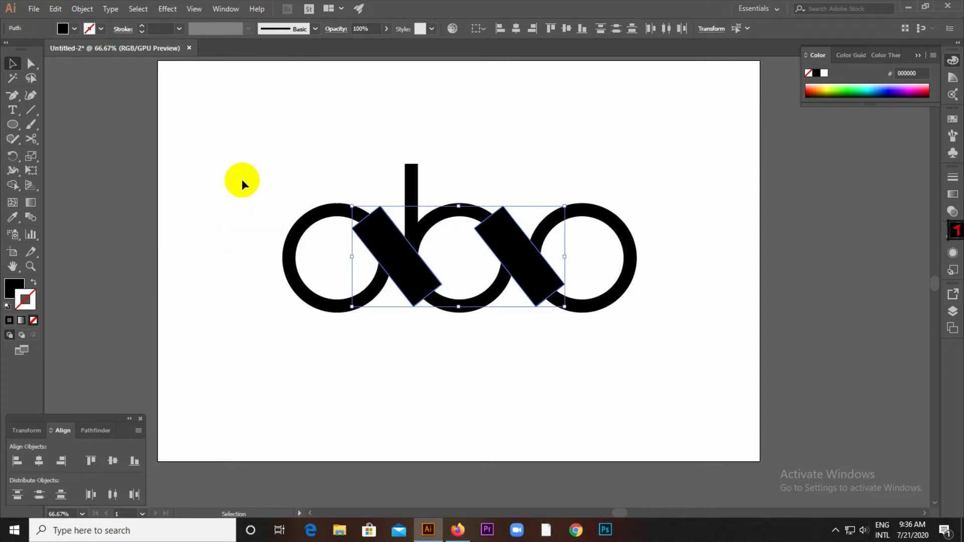
Step: Divide all the logo shapes along their overlaps with Pathfinder and ungroup the resulting pieces
left_click_drag(250, 135, 658, 364)
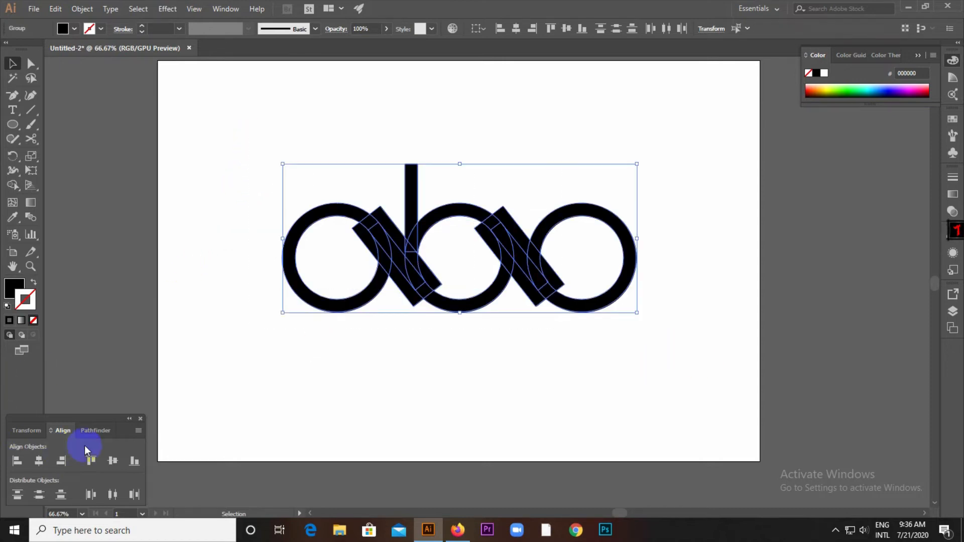
left_click(92, 435)
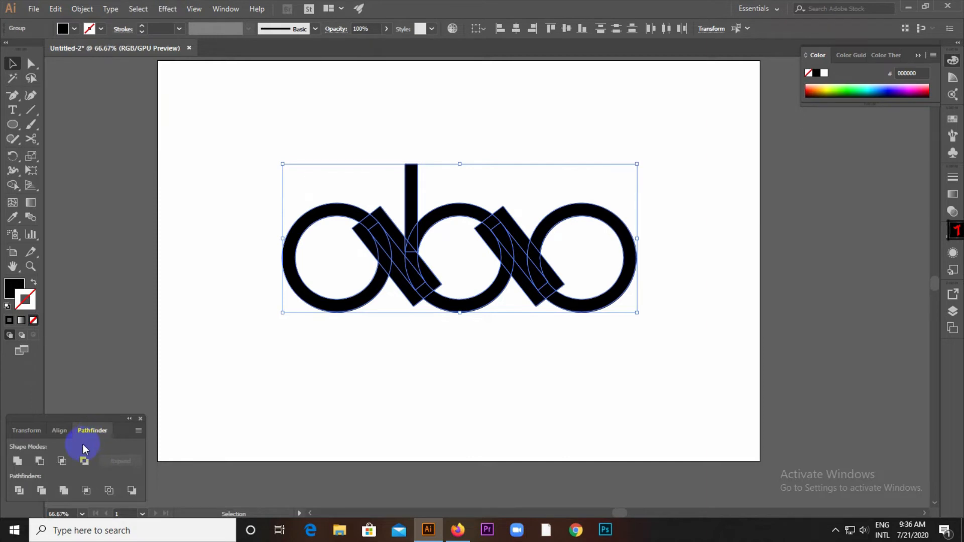
left_click(19, 491)
right_click(419, 246)
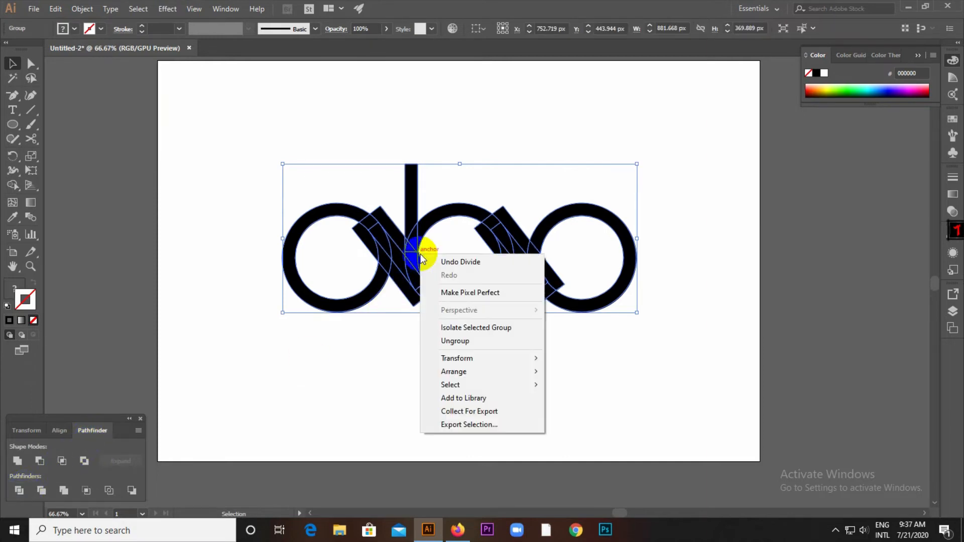
left_click(457, 342)
Step: Delete the offset leftovers around the first diagonal bar and the left ring's overlap beneath it, opening a gap in that ring
left_click(387, 229)
scroll(387, 228, "up", 3)
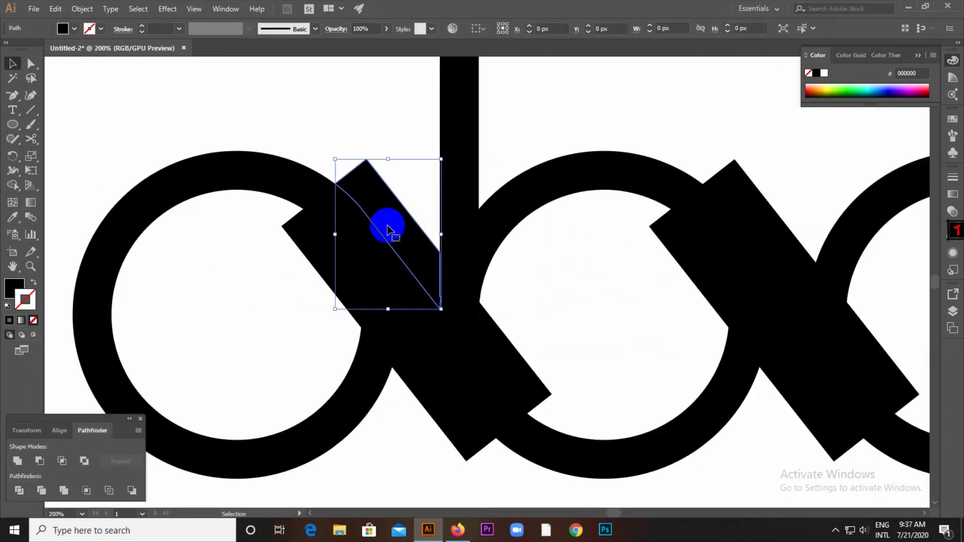
key("Delete")
left_click(313, 263)
key("Delete")
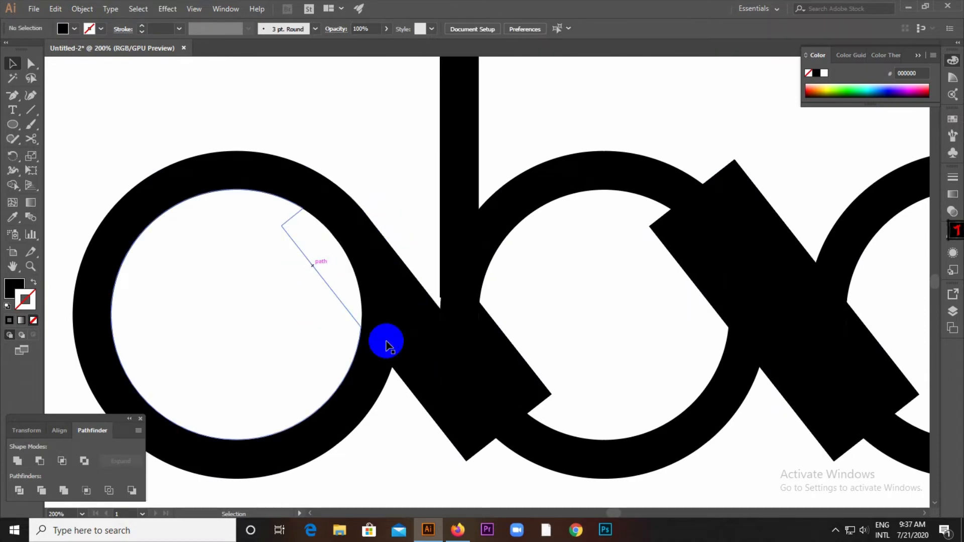
left_click(386, 344)
key("Delete")
left_click(384, 332)
key("Delete")
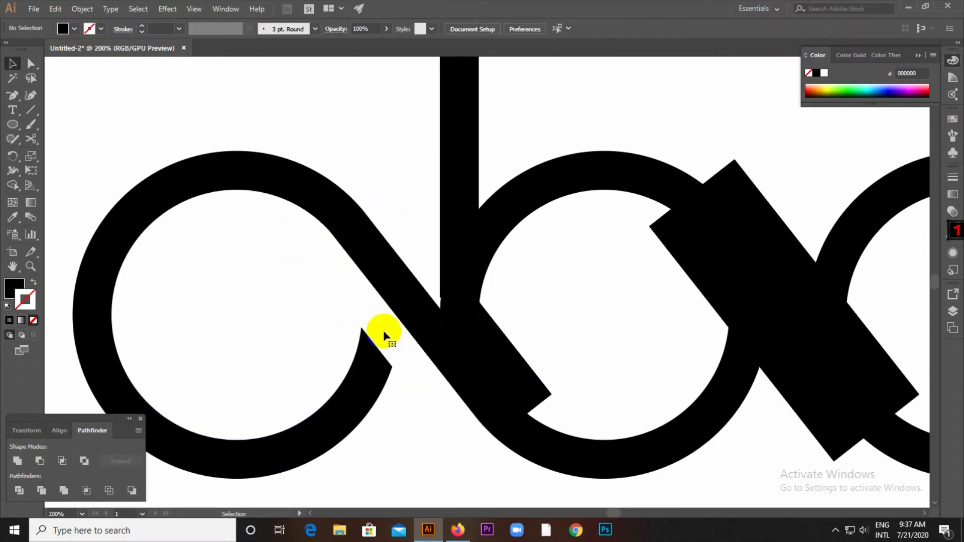
Step: Delete the offset leftover inside the middle ring's lower left and the stray unfilled pieces inside the left and middle rings
left_click(520, 365)
key("Delete")
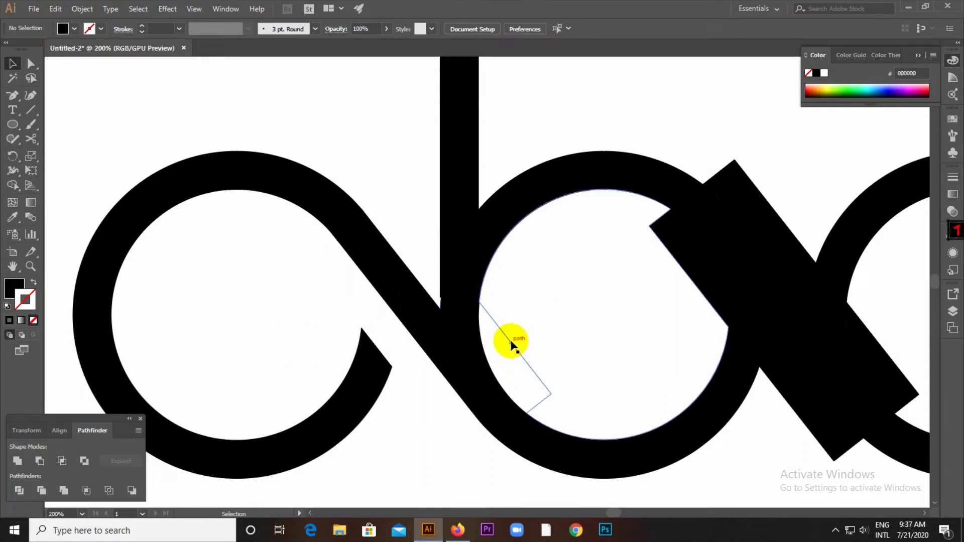
left_click(510, 340)
key("Delete")
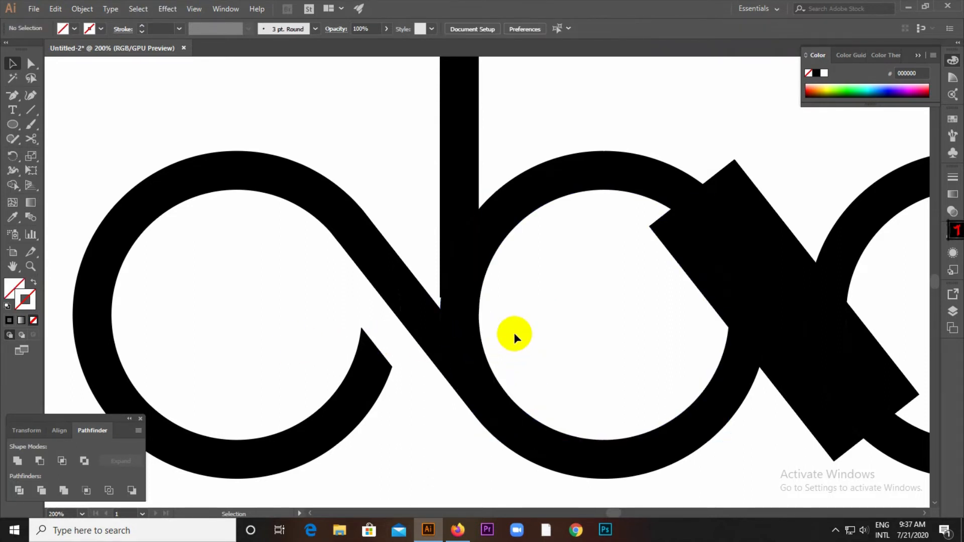
left_click(343, 303)
key("Delete")
Step: Delete the second diagonal bar's offset leftovers inside the right ring and above the bar
scroll(160, 311, "down", 3)
scroll(495, 318, "up", 2)
left_click(514, 342)
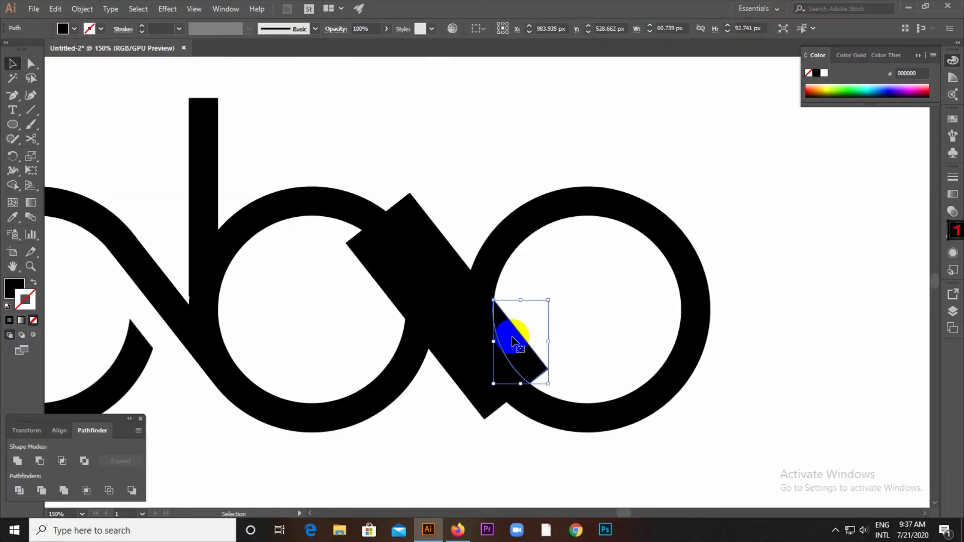
key("Delete")
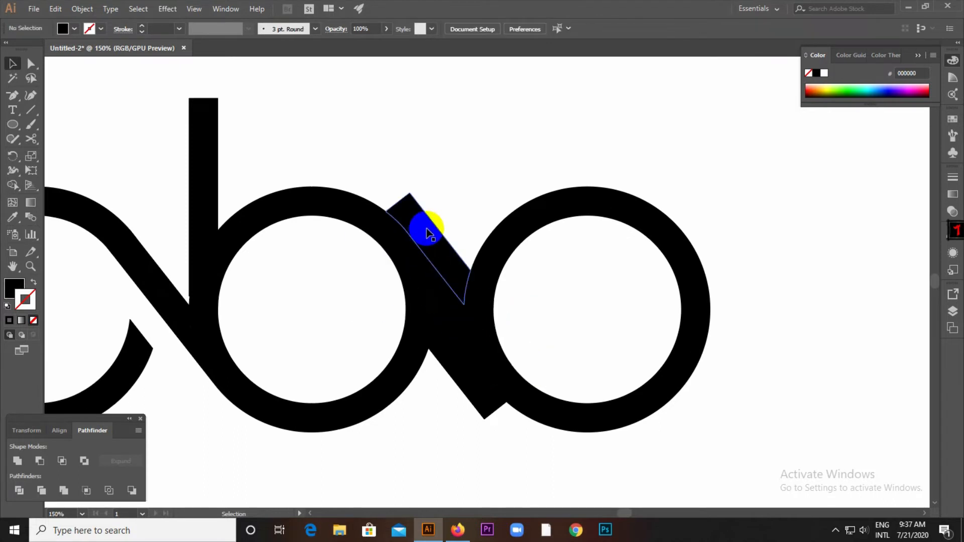
left_click(427, 233)
key("Delete")
Step: Cut the right ring open above the second diagonal bar and delete the offset leftover below that bar
left_click(480, 294)
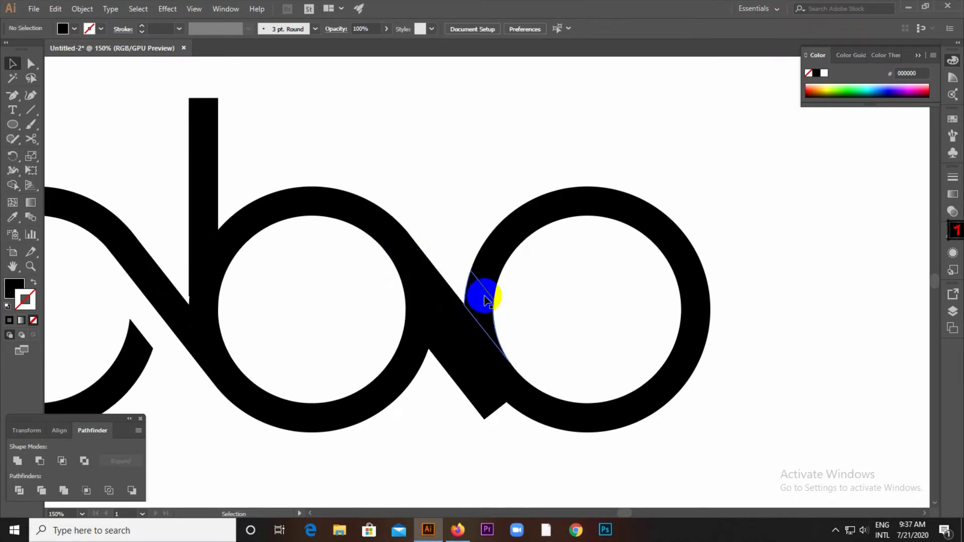
key("Delete")
left_click(461, 387)
key("Delete")
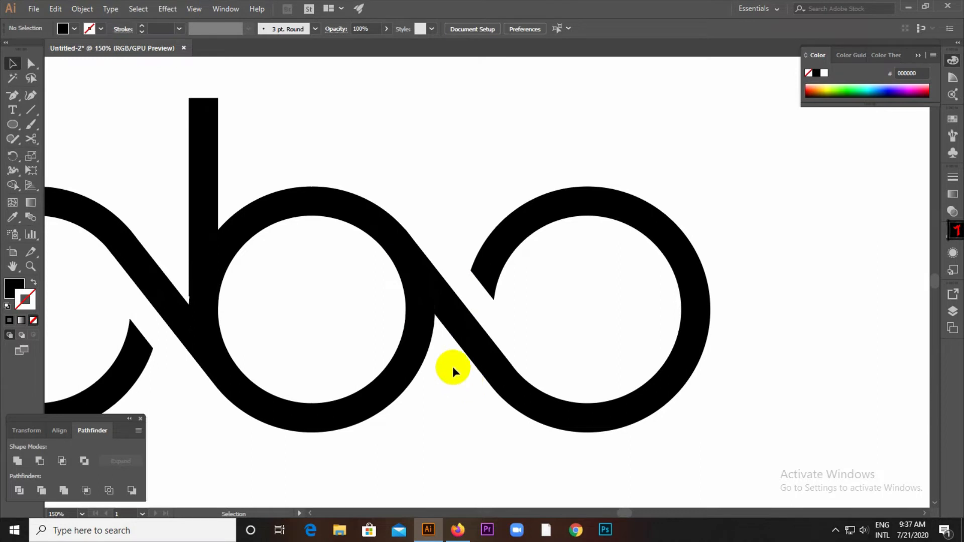
left_click(417, 333)
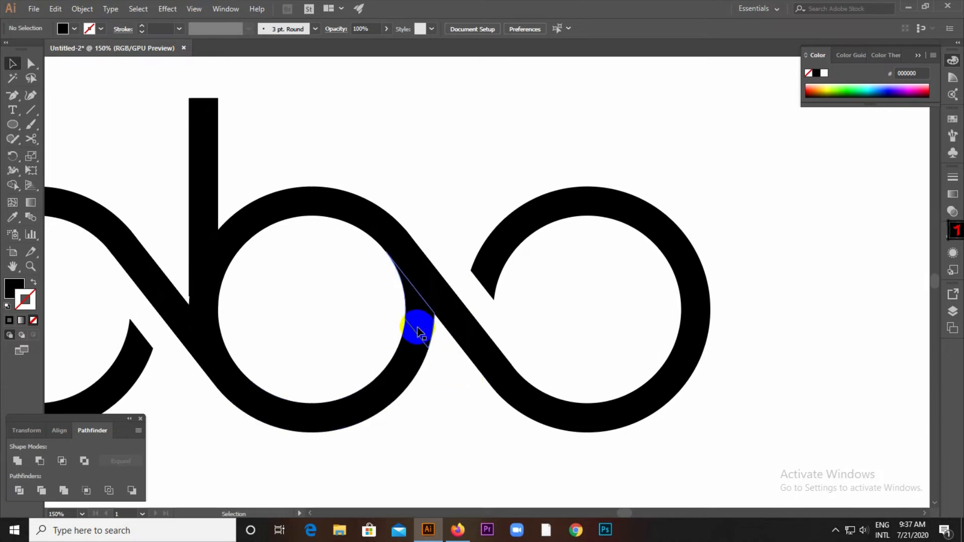
key("Delete")
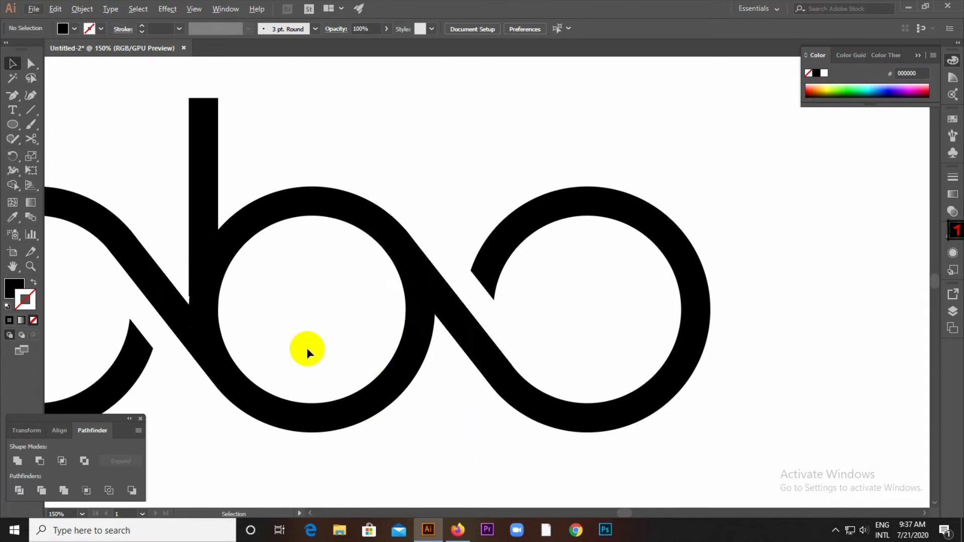
Step: Delete the stem and middle ring pieces next to the first diagonal bar to separate the stem from the bar
left_click(192, 291)
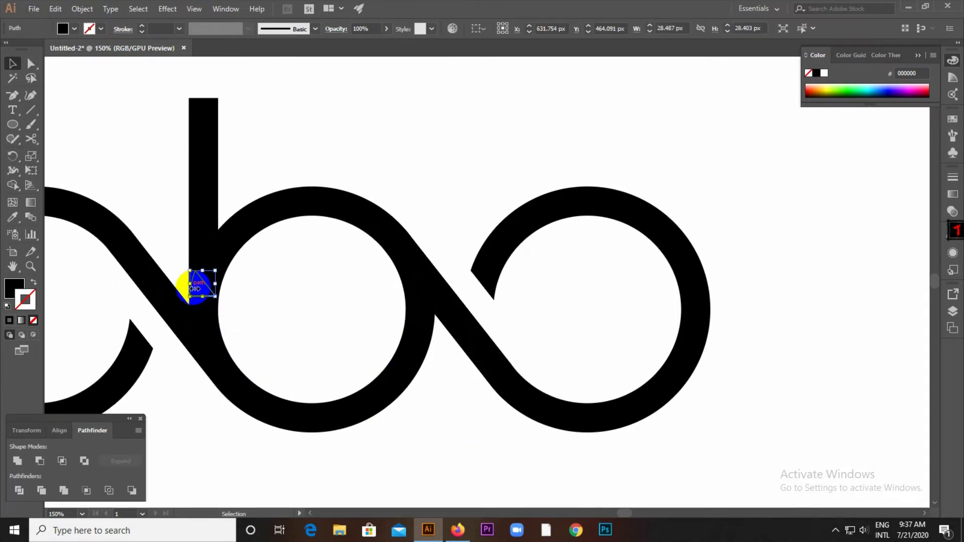
key("Delete")
left_click(204, 308)
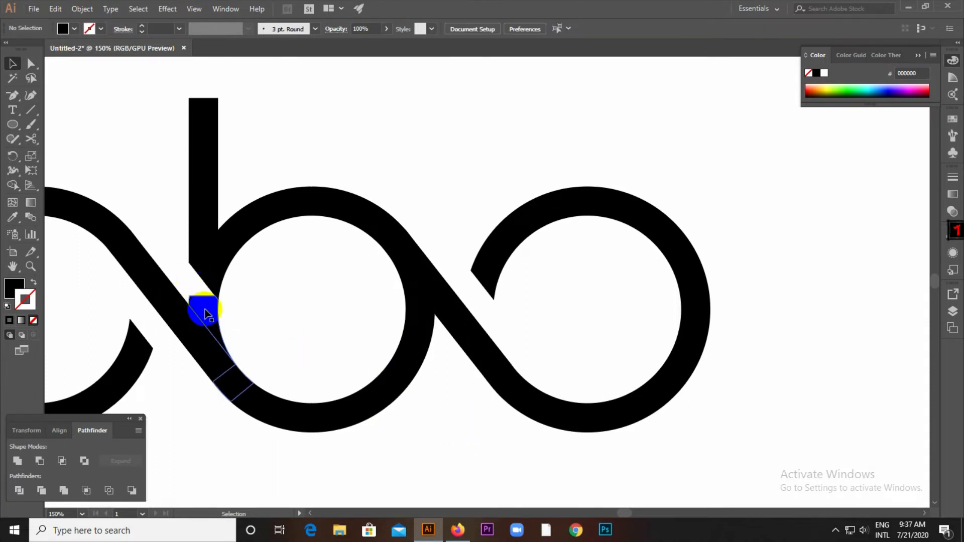
left_click(214, 311)
key("Delete")
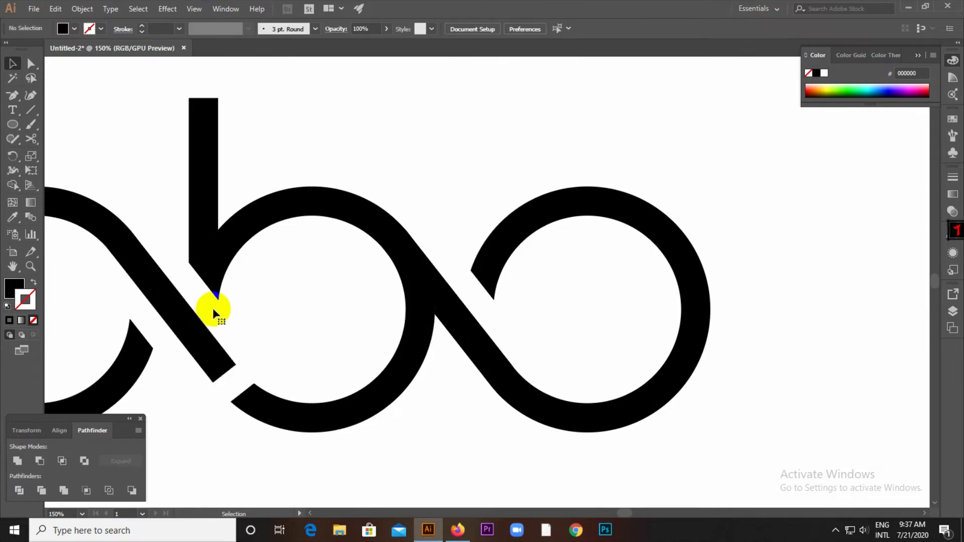
Step: Unite the first diagonal bar's pieces and extend its end corners toward the cut end of the middle ring, joining the outer corners
scroll(420, 345, "down", 2)
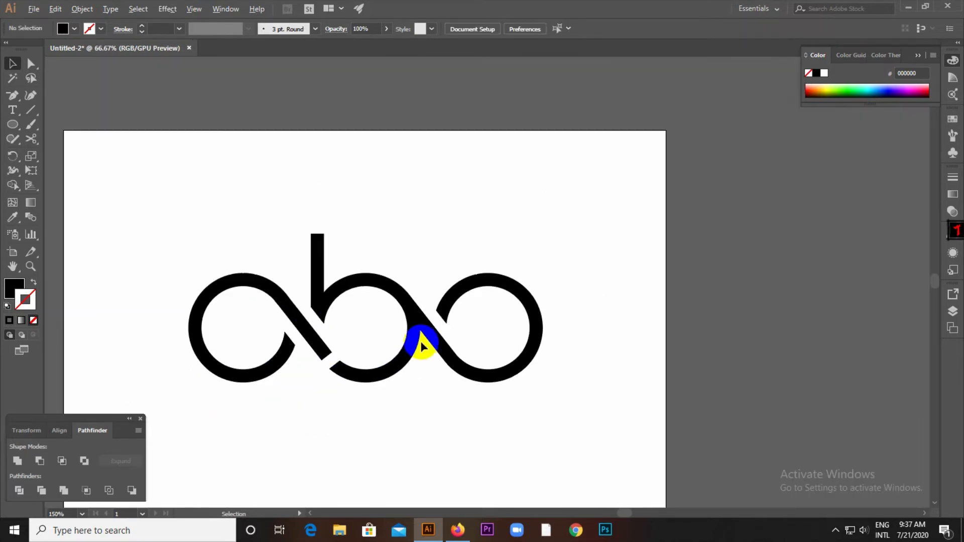
scroll(305, 352, "up", 3)
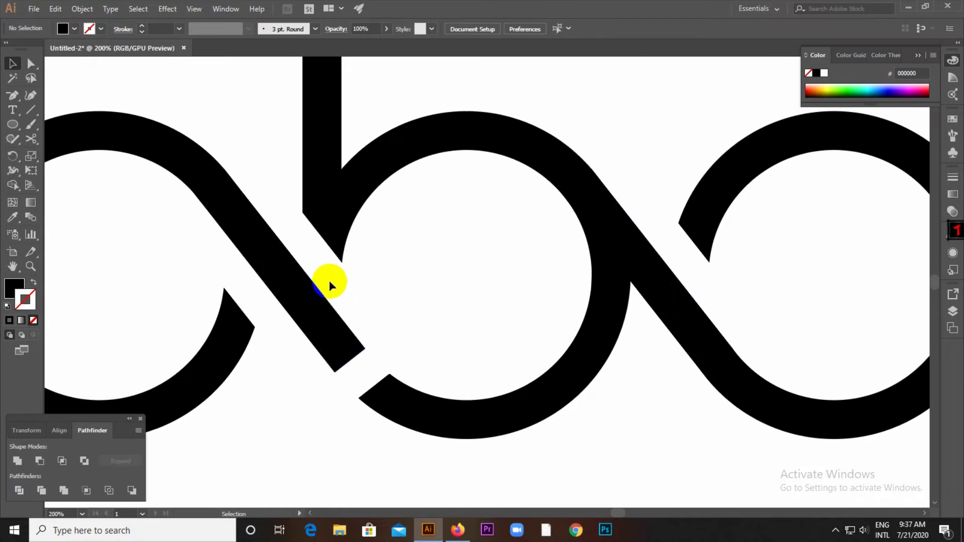
left_click(30, 64)
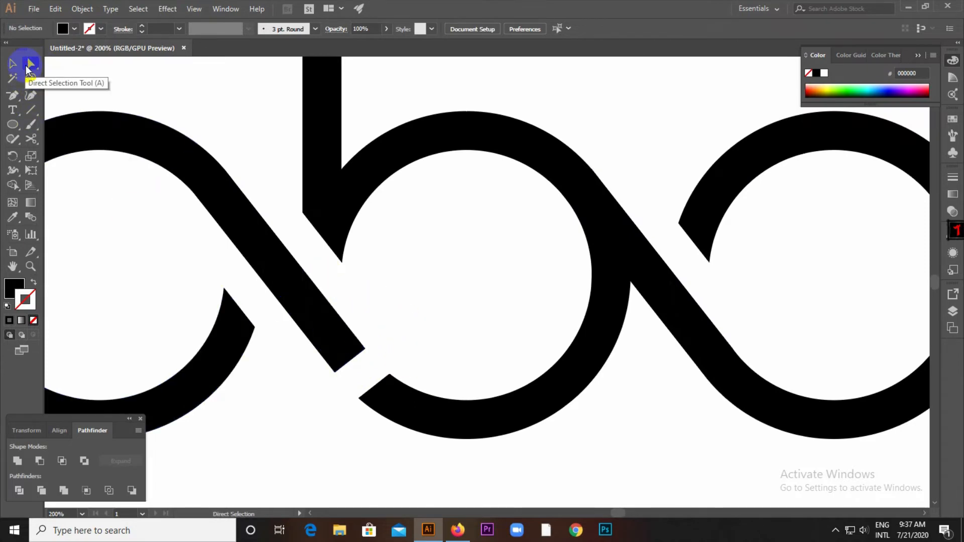
left_click(335, 359)
left_click(365, 349)
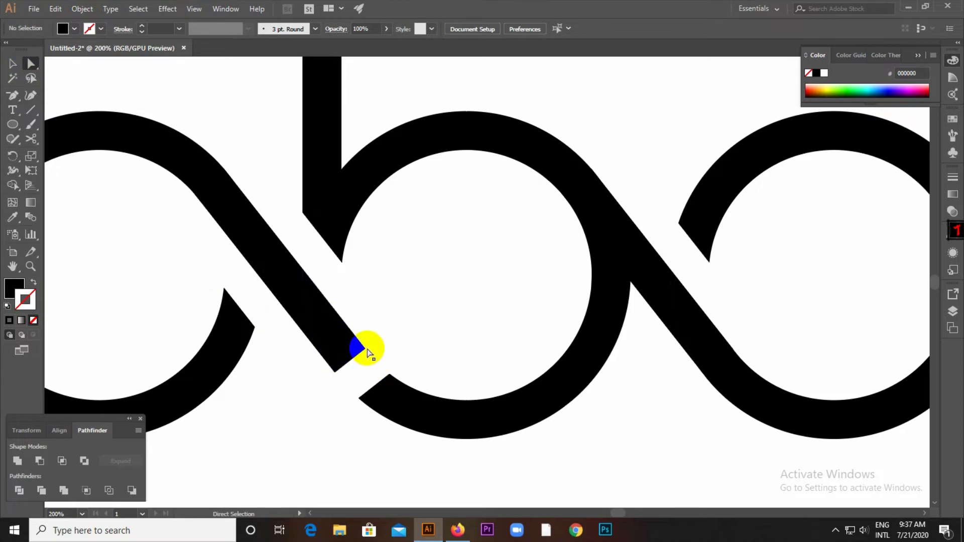
left_click_drag(365, 349, 348, 390)
left_click_drag(386, 317, 303, 351)
left_click(16, 461)
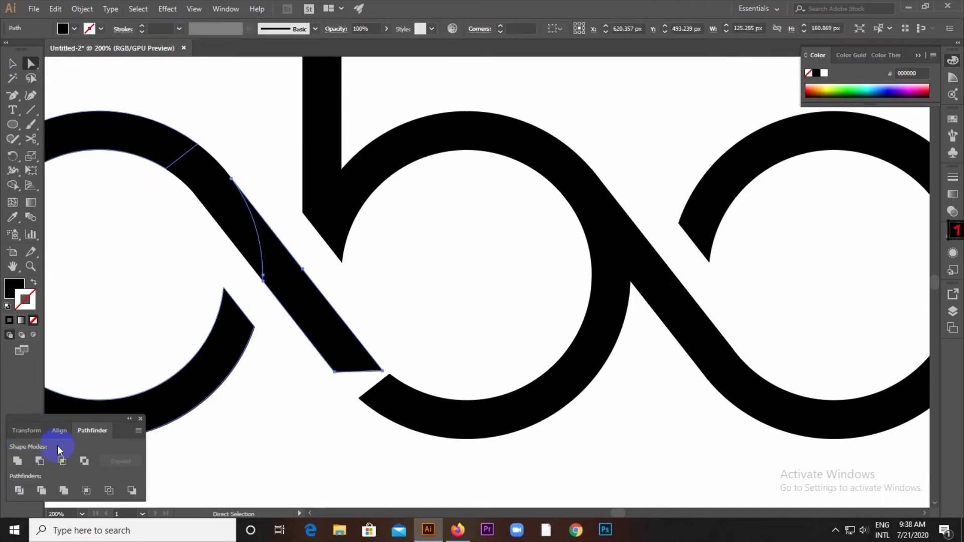
left_click(415, 338)
left_click_drag(336, 374, 361, 399)
Step: Try to move the first bar's inner end corner onto the inner corner of the middle ring's cut end
scroll(374, 393, "up", 2)
scroll(376, 393, "up", 2)
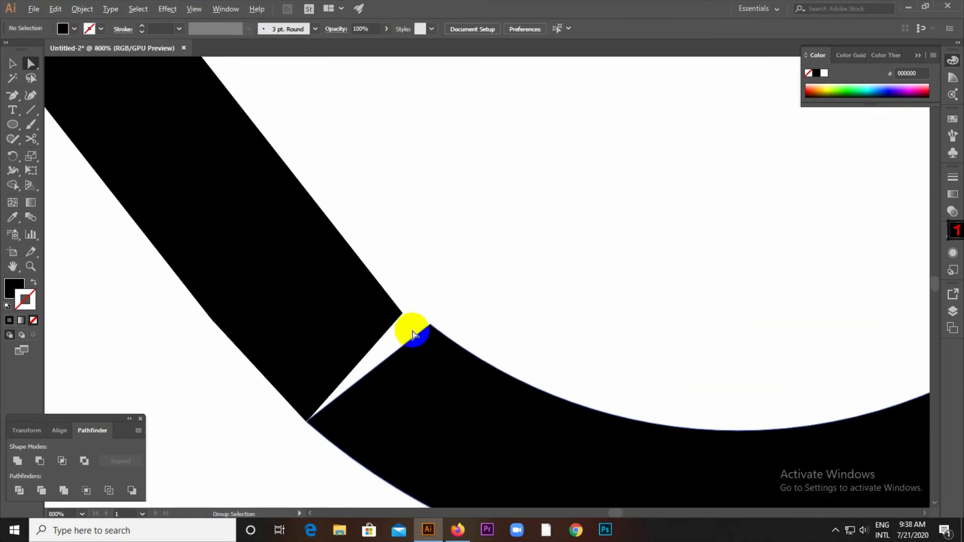
left_click(406, 317)
left_click_drag(405, 317, 429, 326)
left_click(441, 302)
scroll(335, 291, "down", 2)
scroll(320, 306, "down", 5)
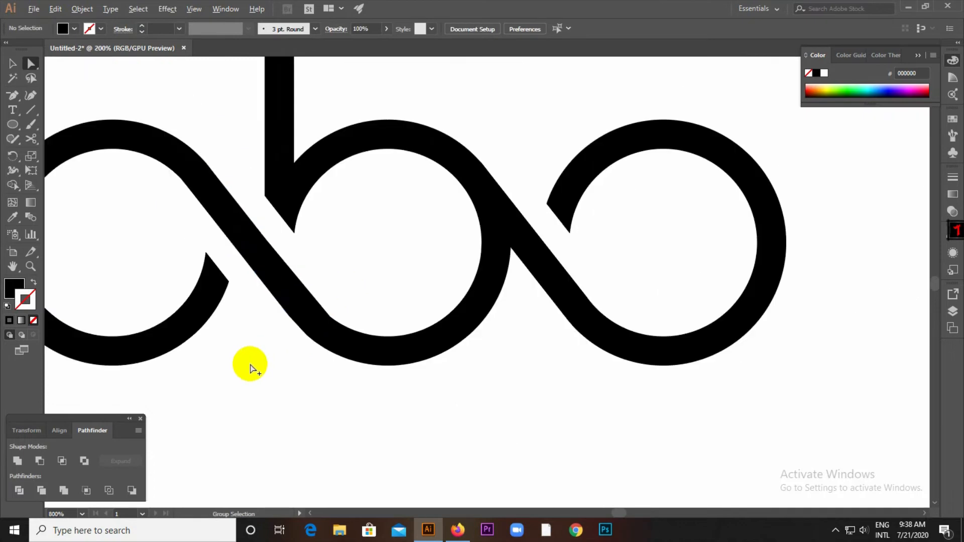
left_click(303, 315)
left_click(334, 312)
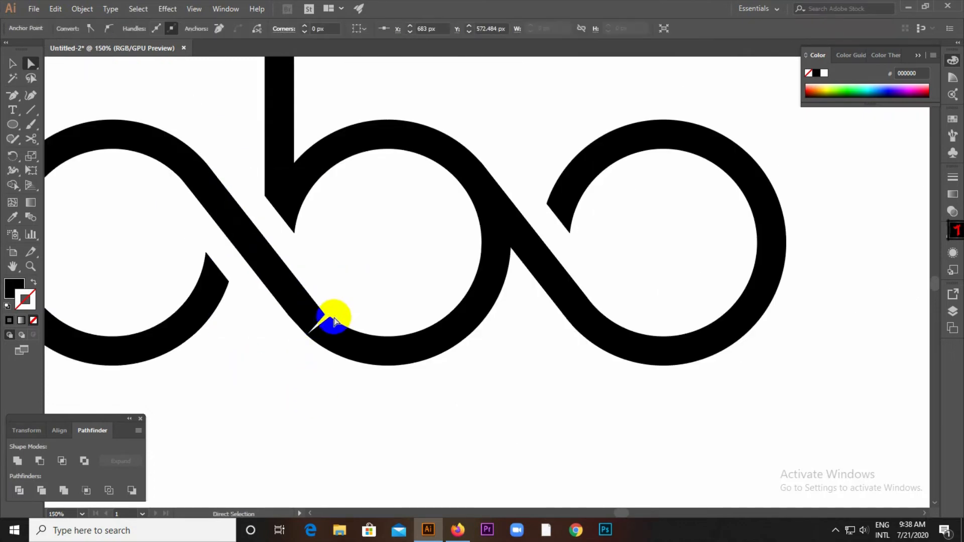
Step: Draw a closed black Pen patch over the gap between the first bar and middle ring, curving its upper edge along the inner contour
scroll(331, 314, "up", 4)
left_click_drag(13, 95, 55, 103)
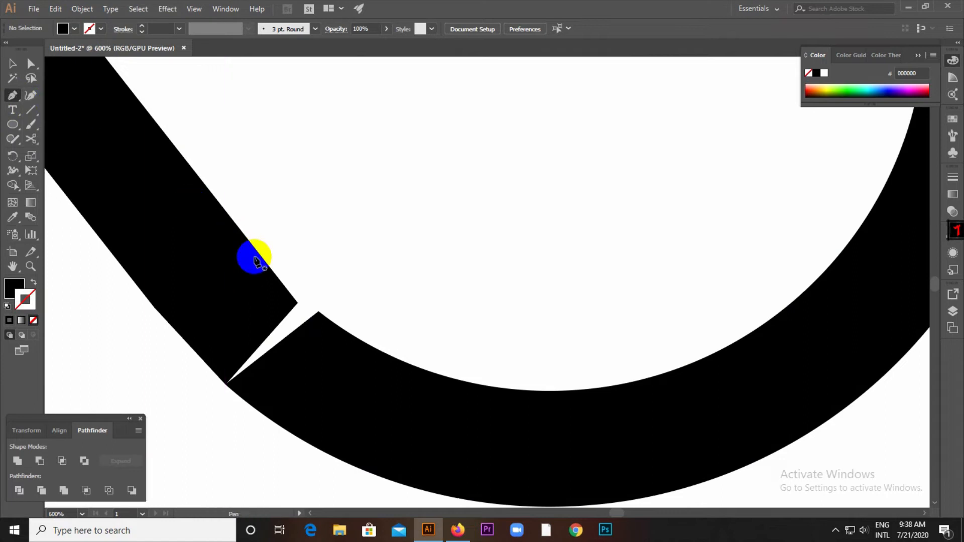
left_click(247, 238)
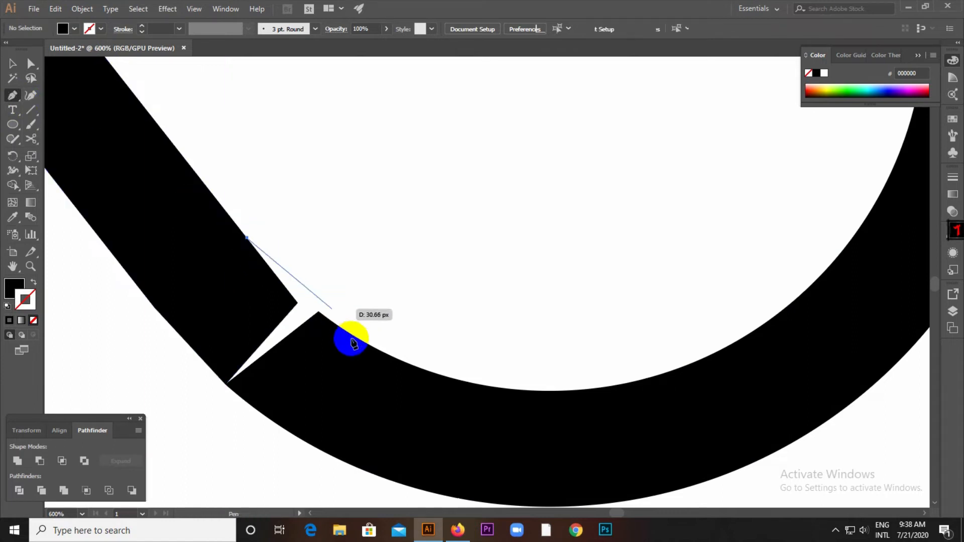
left_click(349, 331)
left_click(372, 347)
left_click_drag(403, 366, 448, 384)
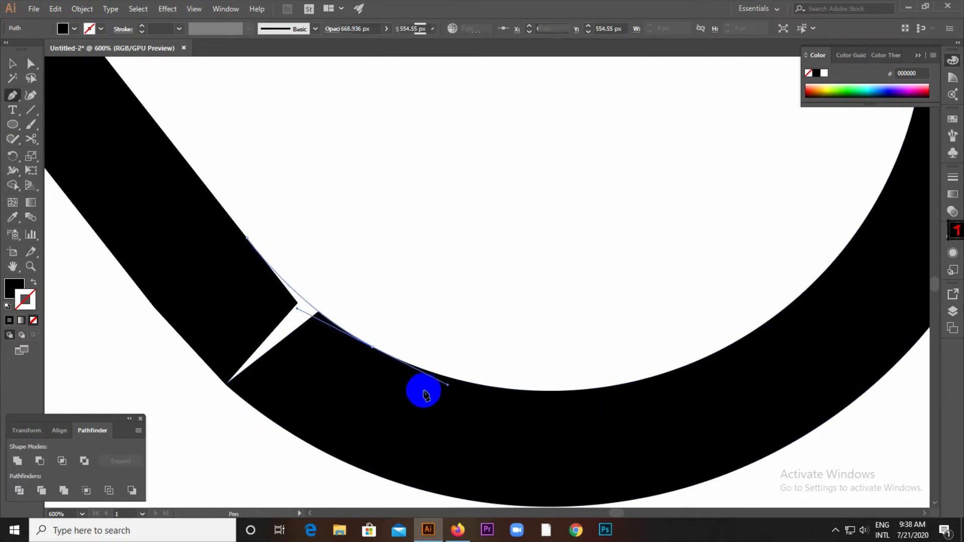
left_click(373, 347)
left_click(339, 372)
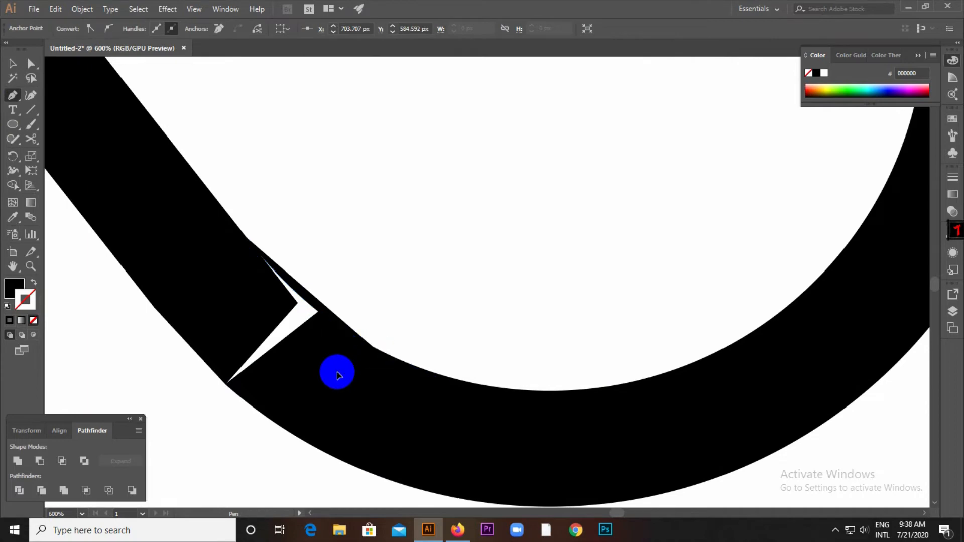
left_click(256, 347)
left_click(224, 315)
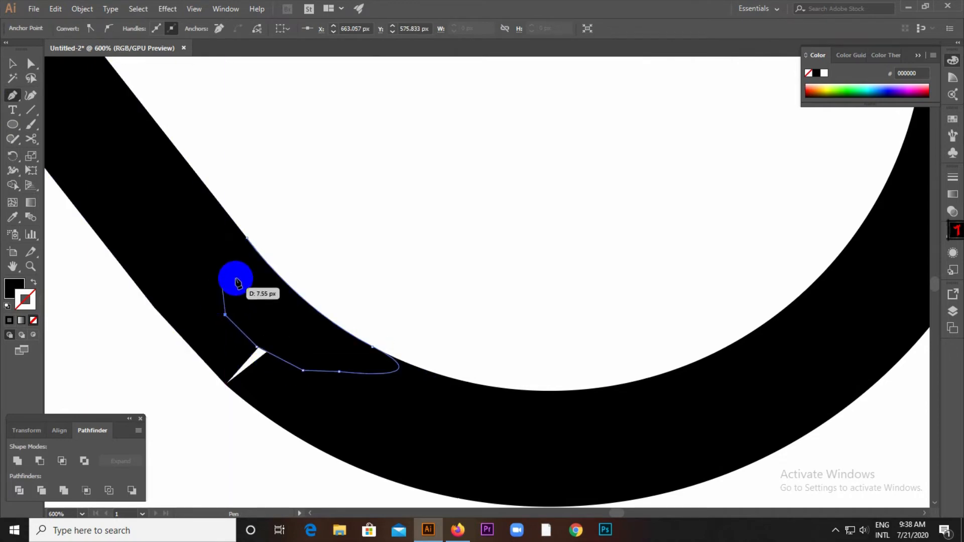
left_click_drag(249, 243, 247, 237)
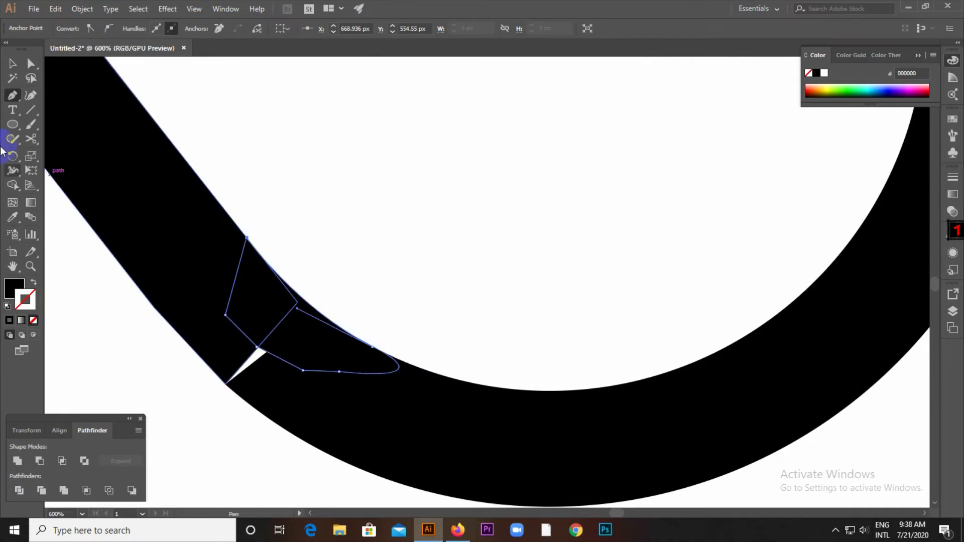
Step: Draw a closed black six-point Pen patch over the remaining gap at the outer edge between the first bar and middle ring
key("ctrl+shift+a")
left_click(192, 316)
left_click(225, 384)
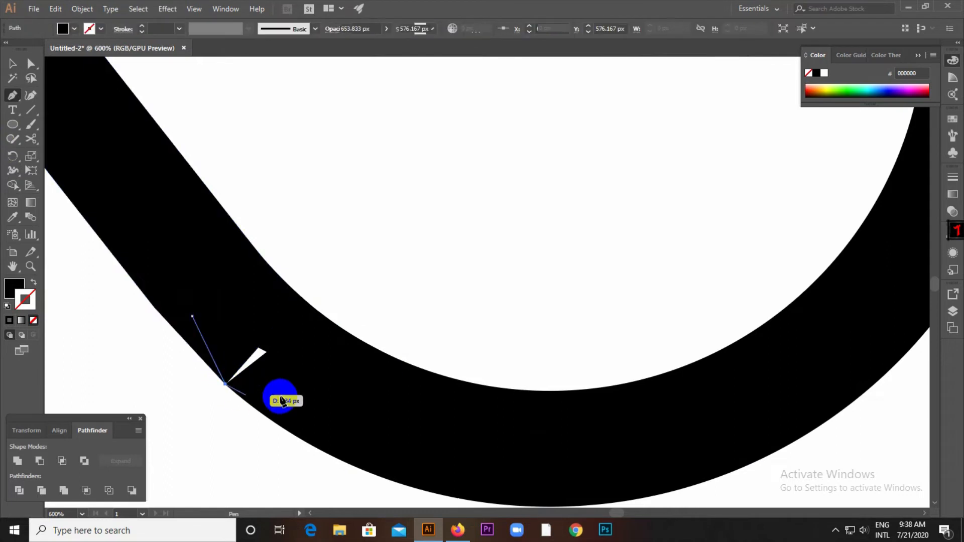
left_click(284, 396)
left_click(303, 370)
left_click(272, 320)
left_click(225, 303)
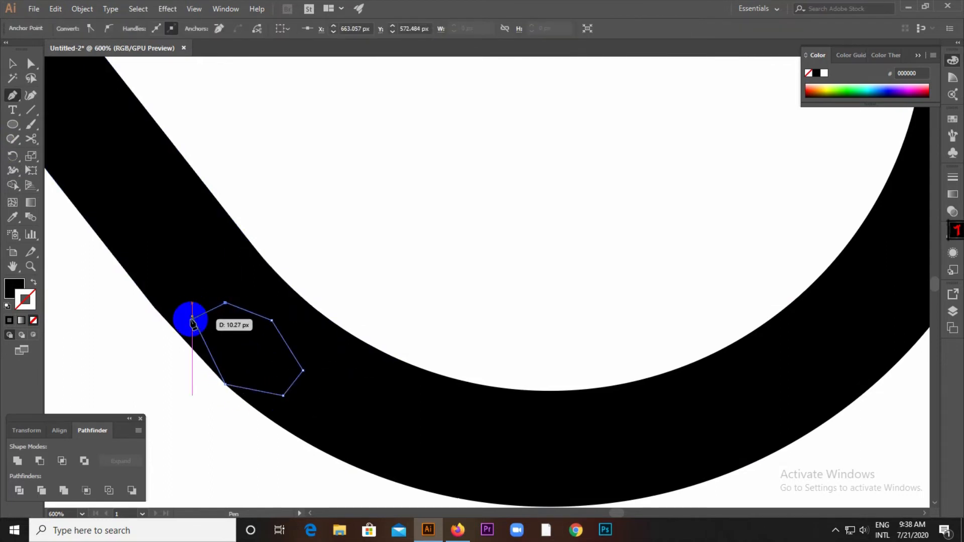
left_click(191, 317)
left_click(13, 63)
left_click(350, 139)
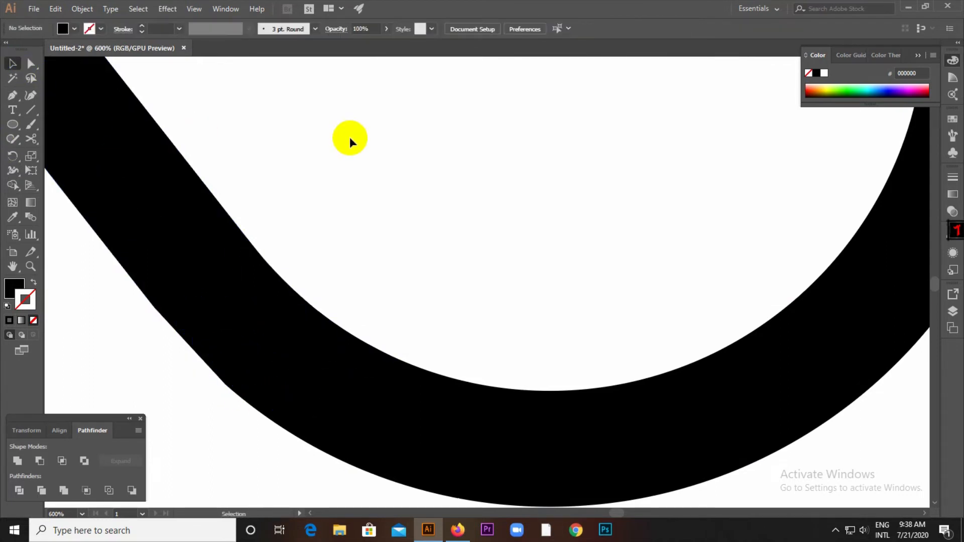
Step: Unite the first diagonal bar, the middle ring's lower arc and the two Pen patches into one shape
scroll(350, 141, "down", 4)
scroll(348, 183, "down", 5)
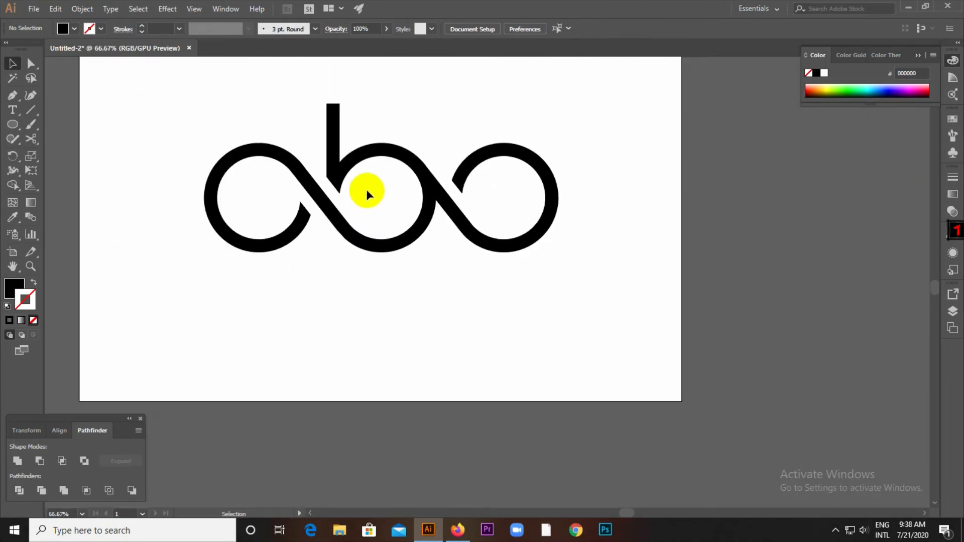
scroll(367, 189, "up", 2)
left_click_drag(333, 225, 315, 306)
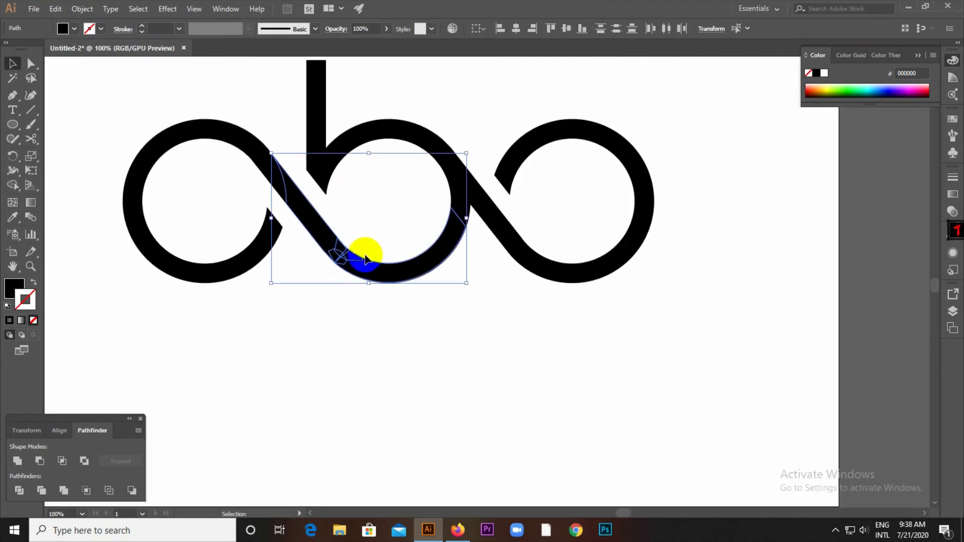
left_click(20, 461)
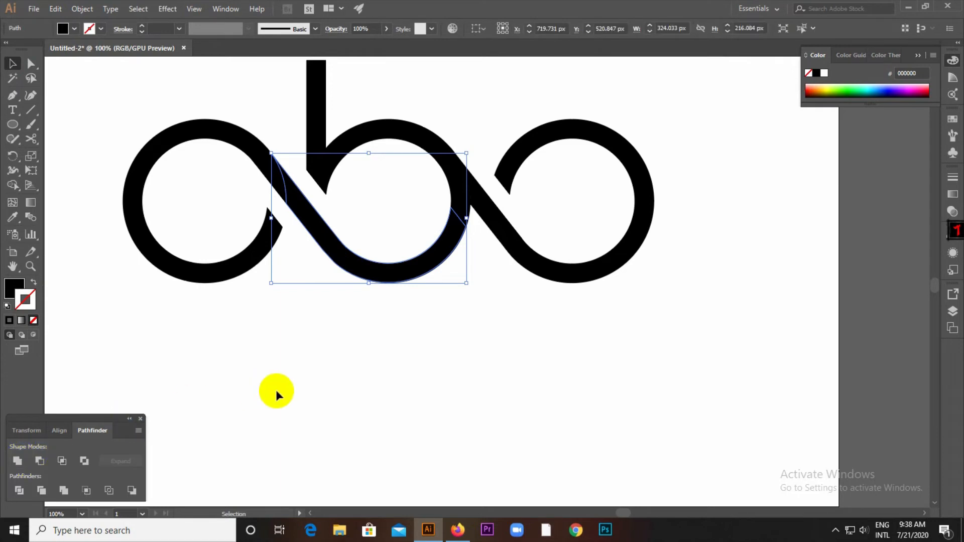
left_click(276, 390)
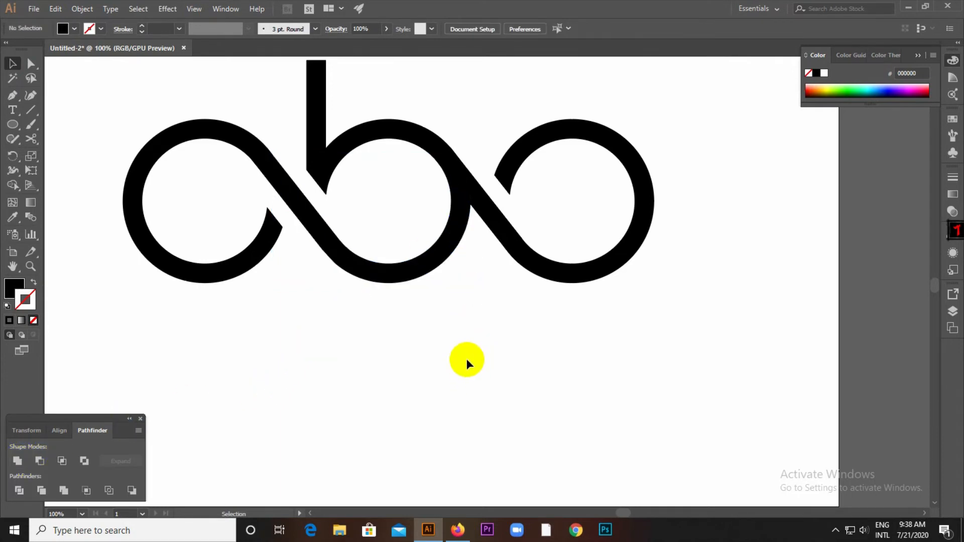
Step: Delete the leftover unfilled piece between the second diagonal bar and the third ring's opening
scroll(489, 326, "down", 1)
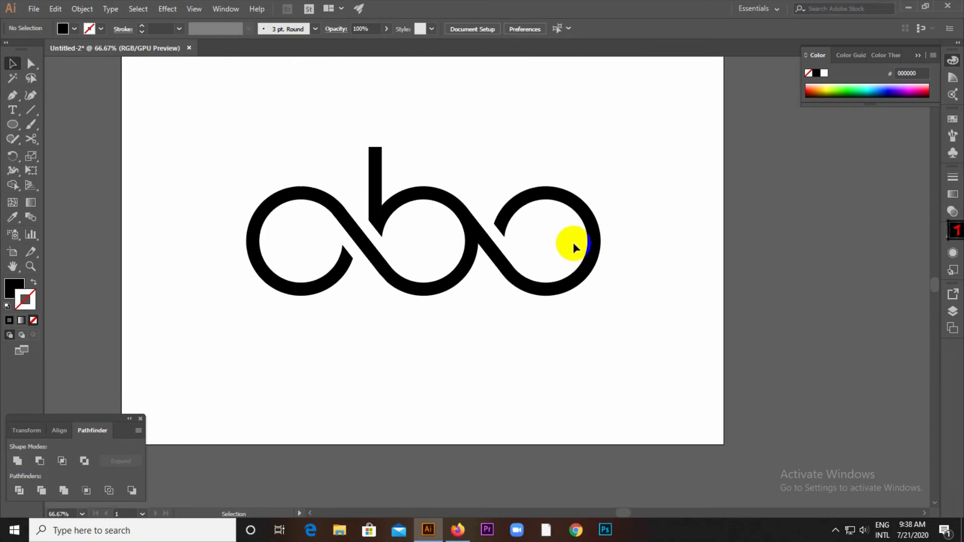
scroll(563, 234, "up", 1)
scroll(582, 221, "up", 1)
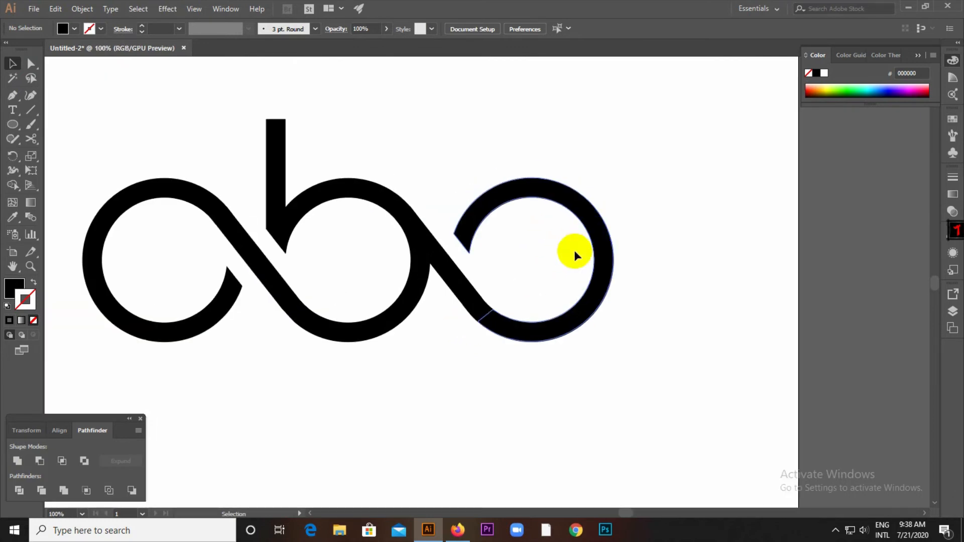
left_click(492, 334)
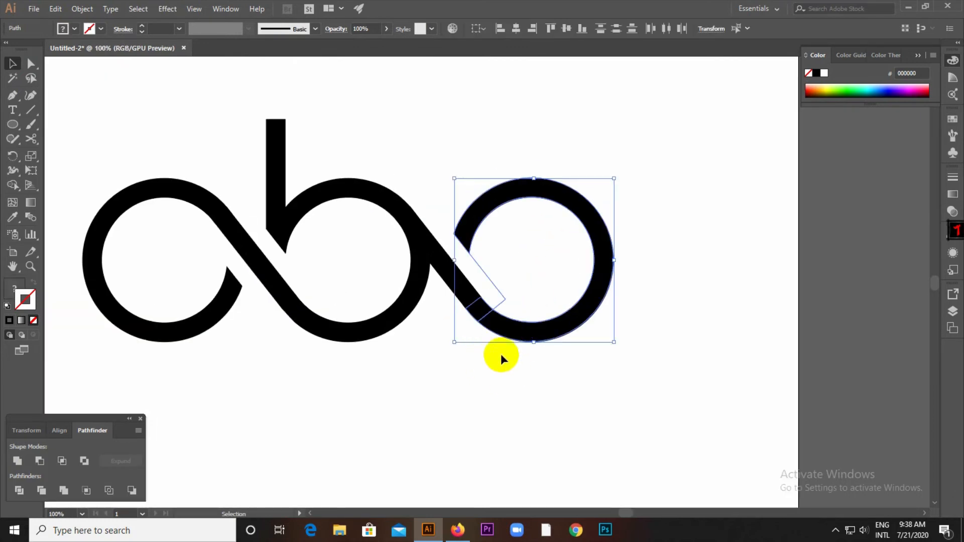
left_click(501, 360)
left_click(488, 281)
key("Delete")
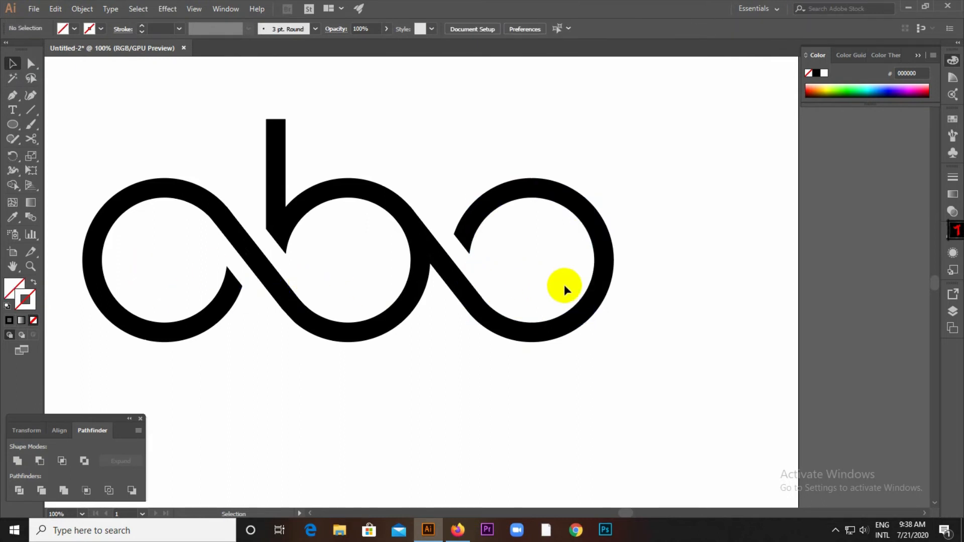
left_click(595, 288)
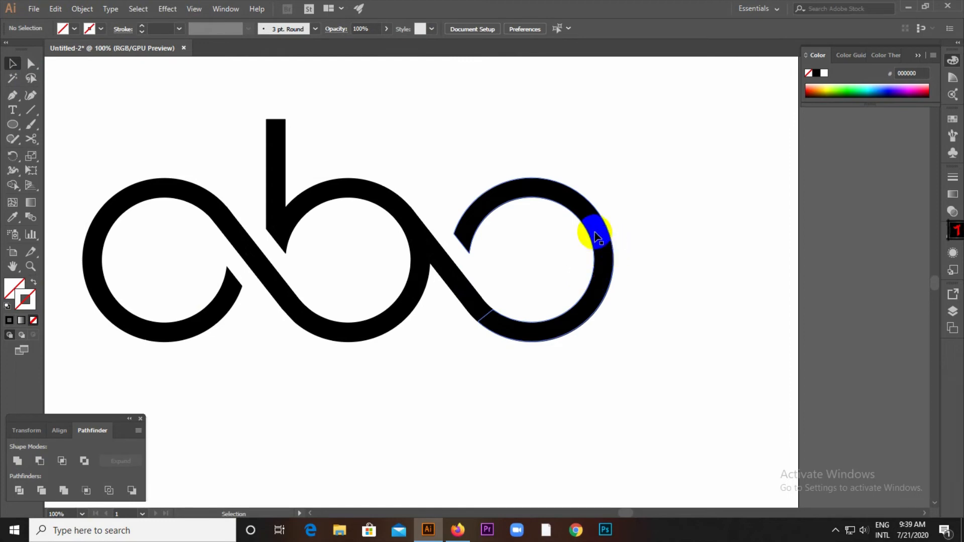
Step: Draw a diagonal line about 122 px wide and 73 px high across the third ring's upper right side
scroll(586, 233, "down", 1)
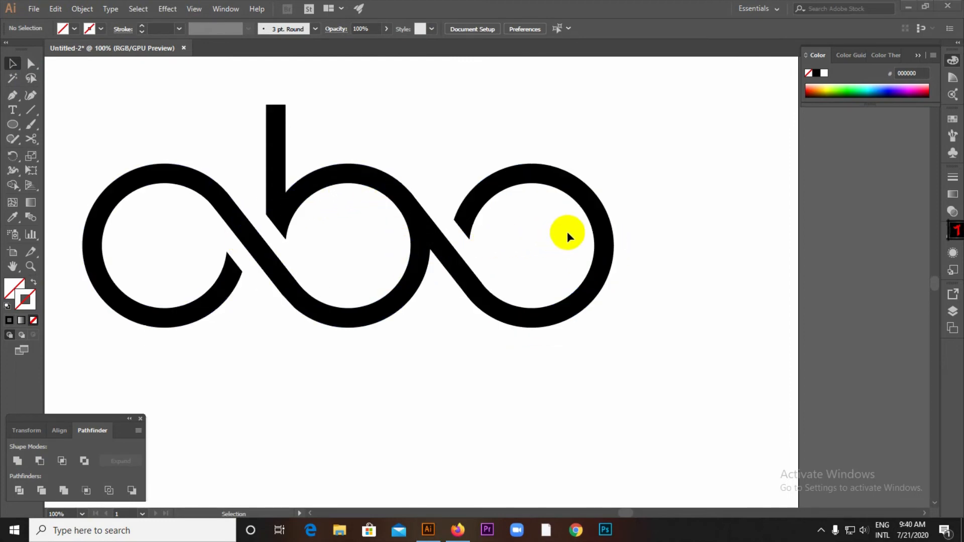
left_click(33, 112)
left_click_drag(36, 116, 72, 111)
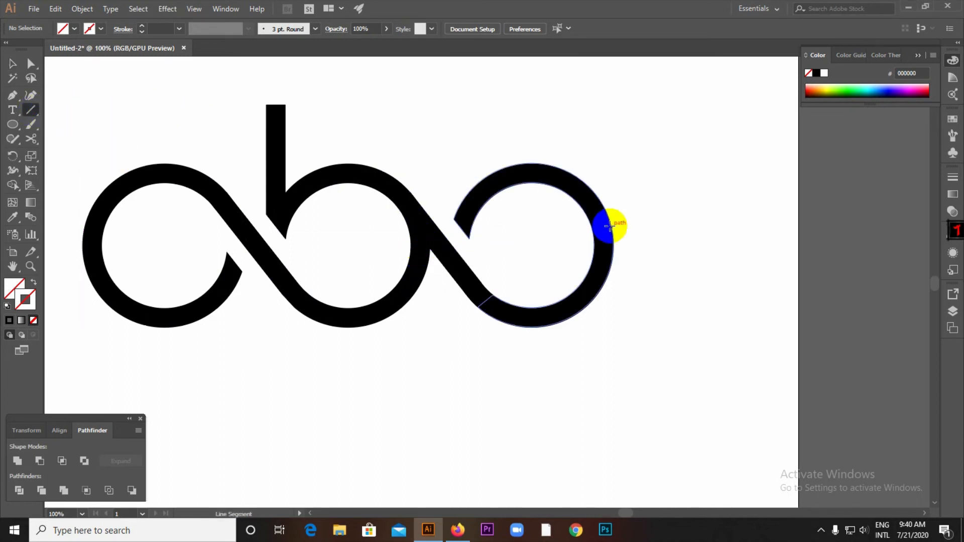
left_click_drag(563, 211, 637, 168)
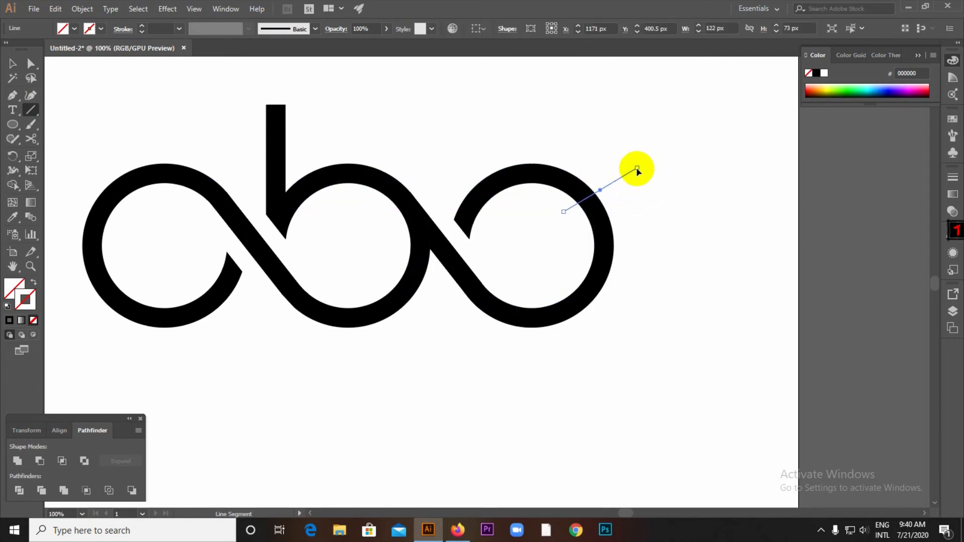
Step: Make a reflected copy of the diagonal line about the vertical axis
left_click(15, 65)
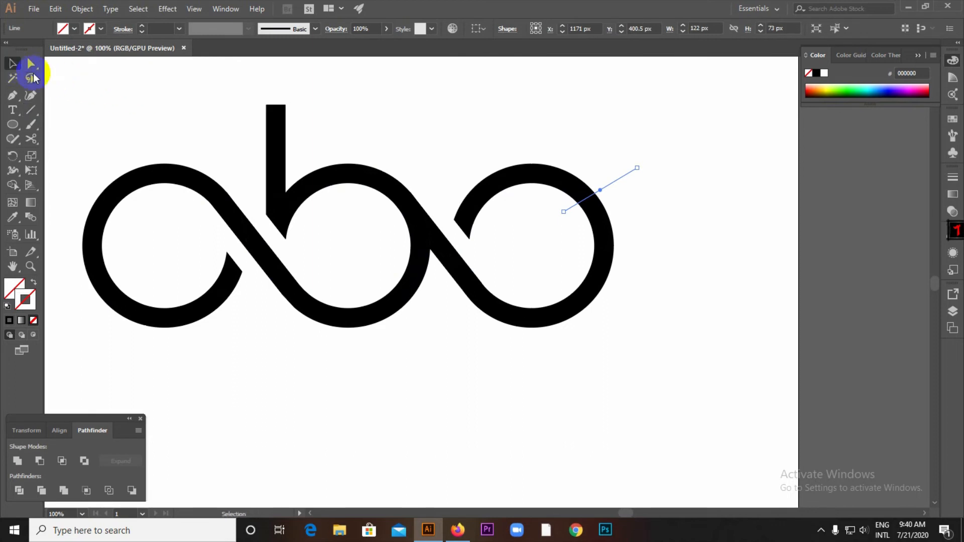
right_click(612, 184)
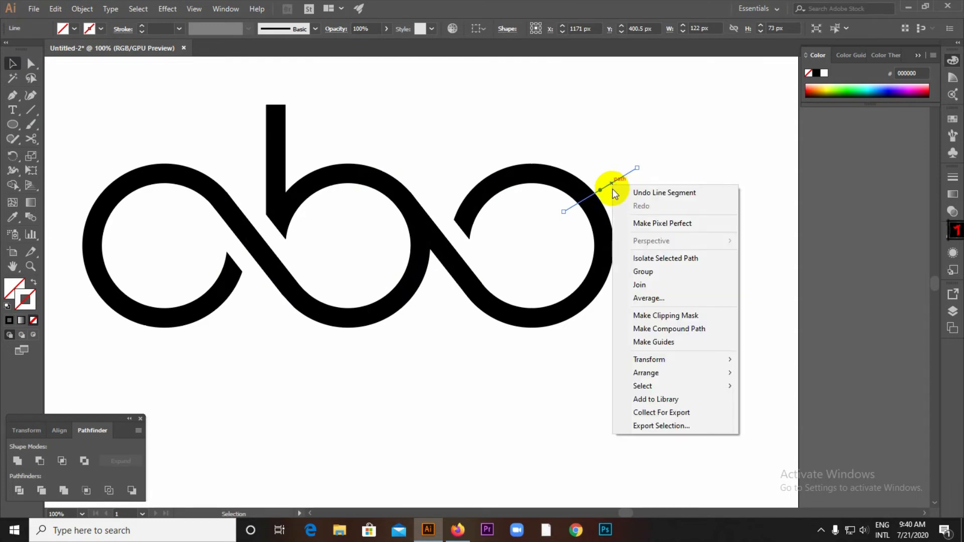
mouse_move(653, 358)
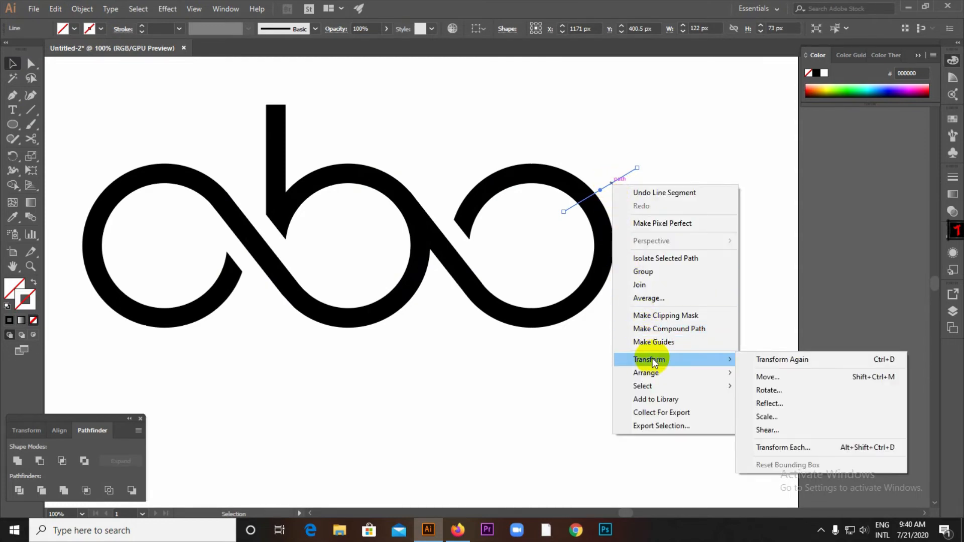
left_click(787, 402)
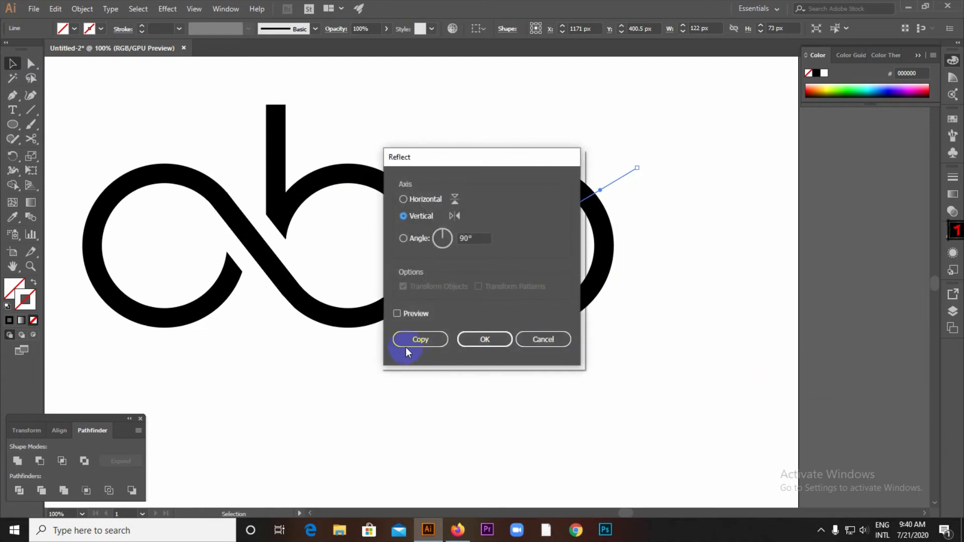
left_click(397, 313)
left_click(431, 339)
left_click(612, 219)
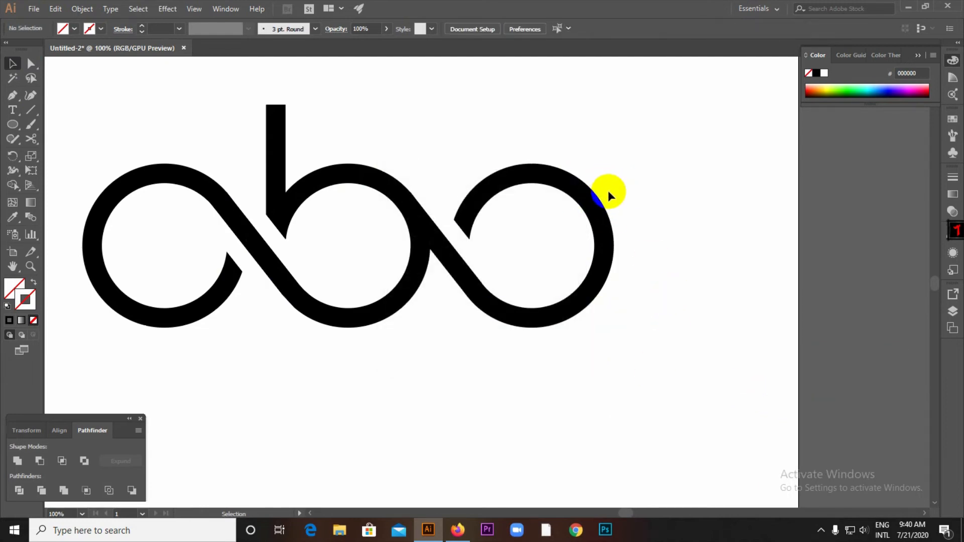
Step: Move the reflected line down so it crosses the third ring's lower right side
left_click_drag(610, 192, 624, 266)
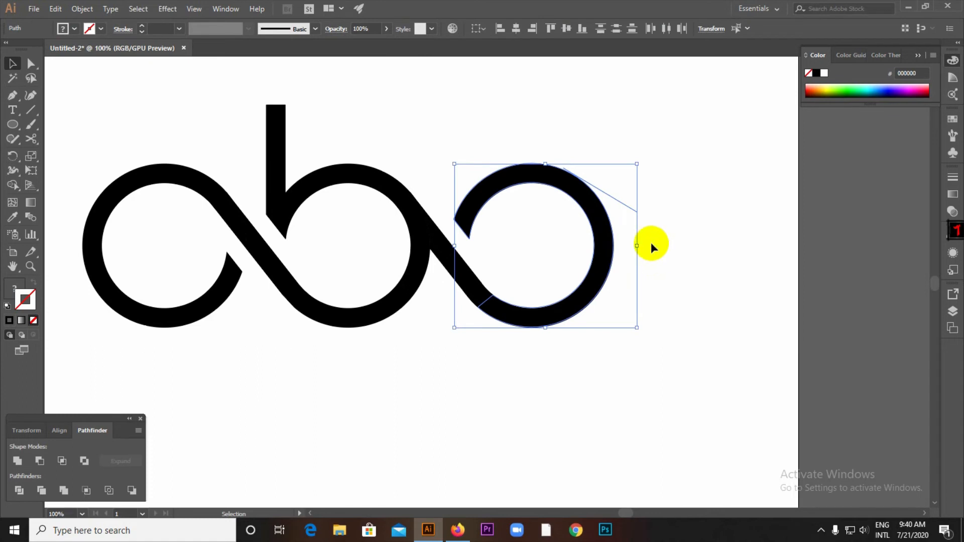
left_click(651, 246)
left_click(604, 192)
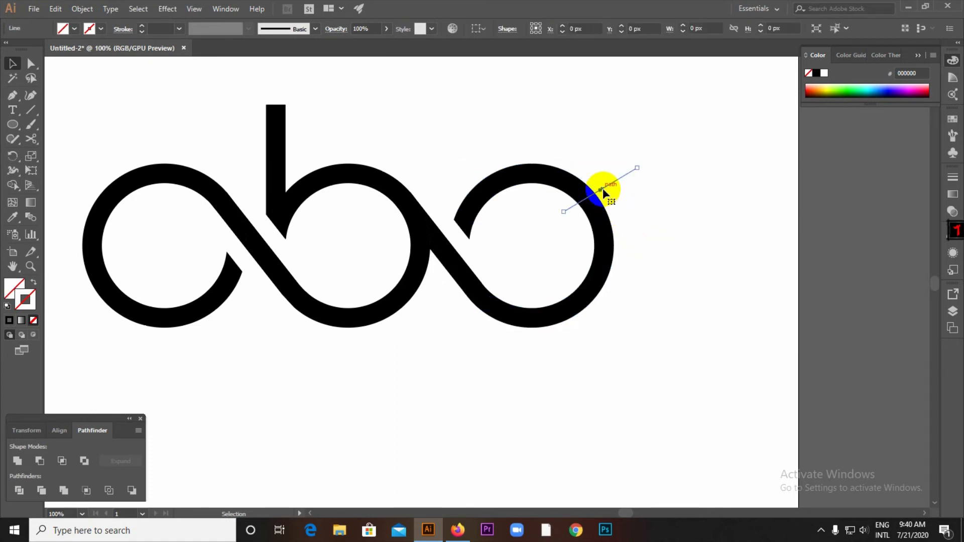
left_click_drag(618, 200, 610, 314)
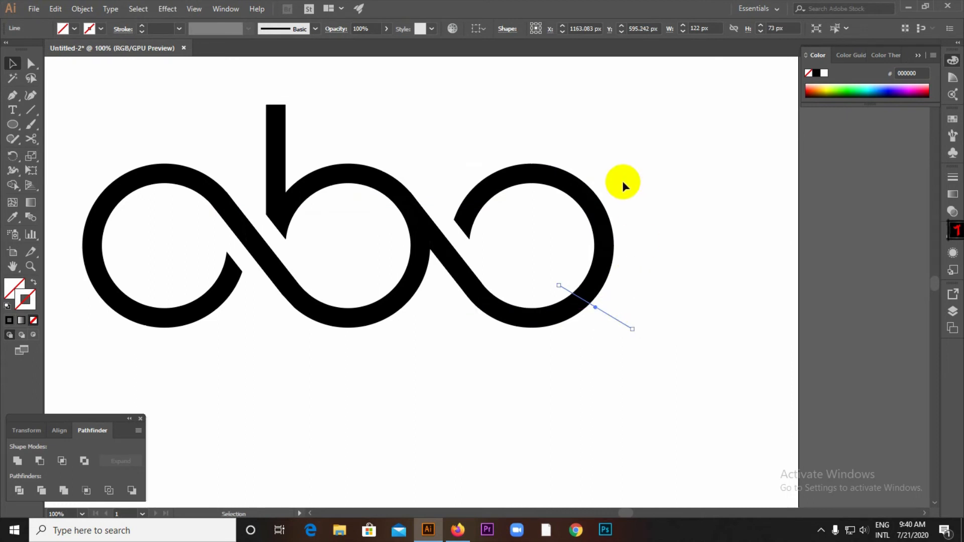
Step: Align the right ends of the upper and lower diagonal lines
key("ctrl+z")
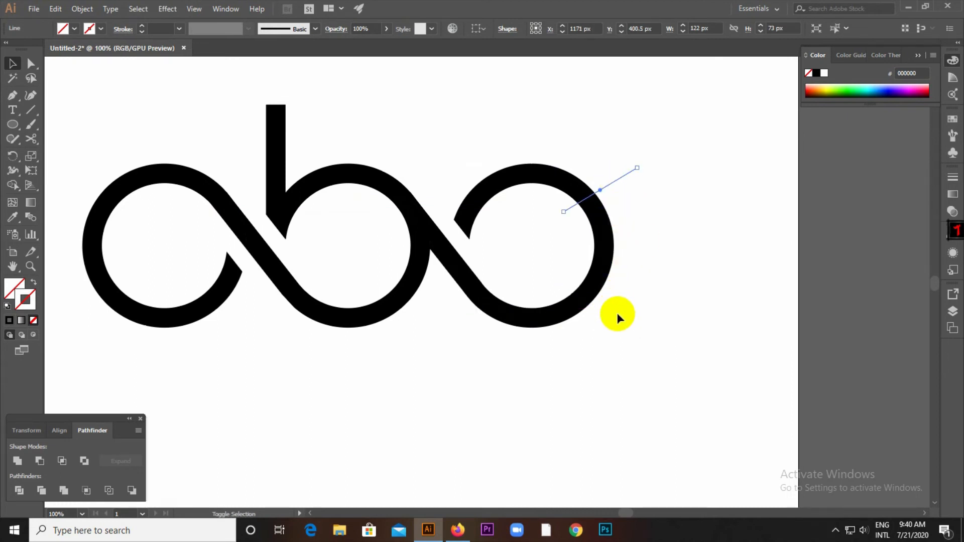
left_click(615, 318, "shift")
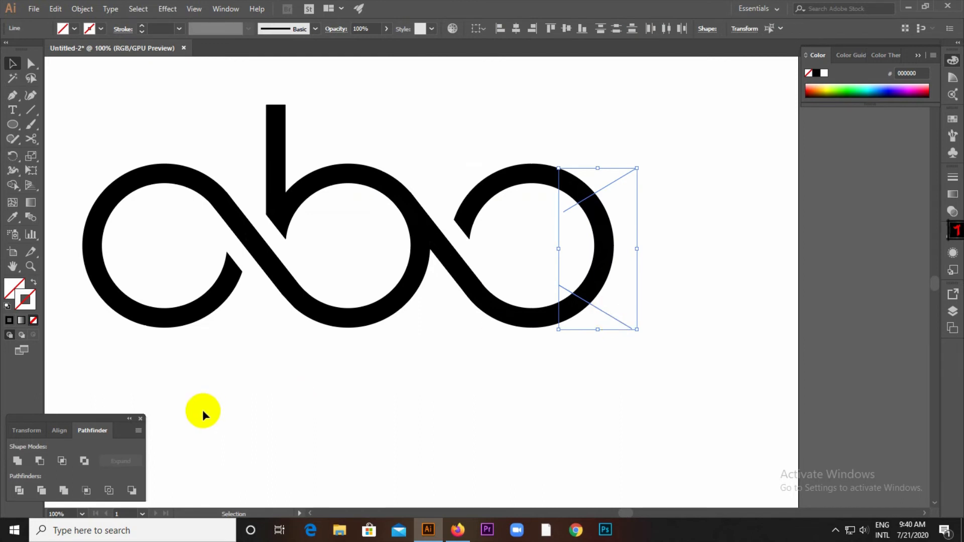
left_click(50, 433)
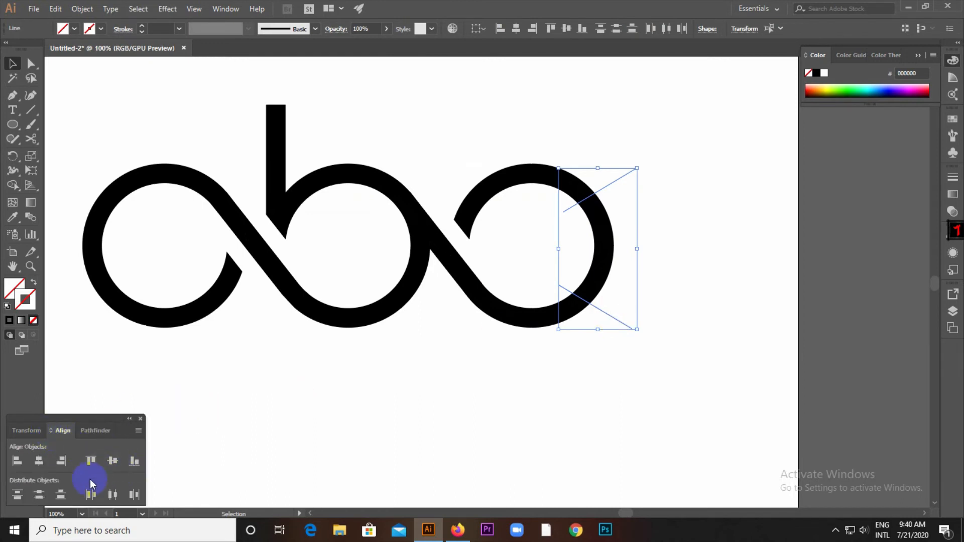
left_click(61, 461)
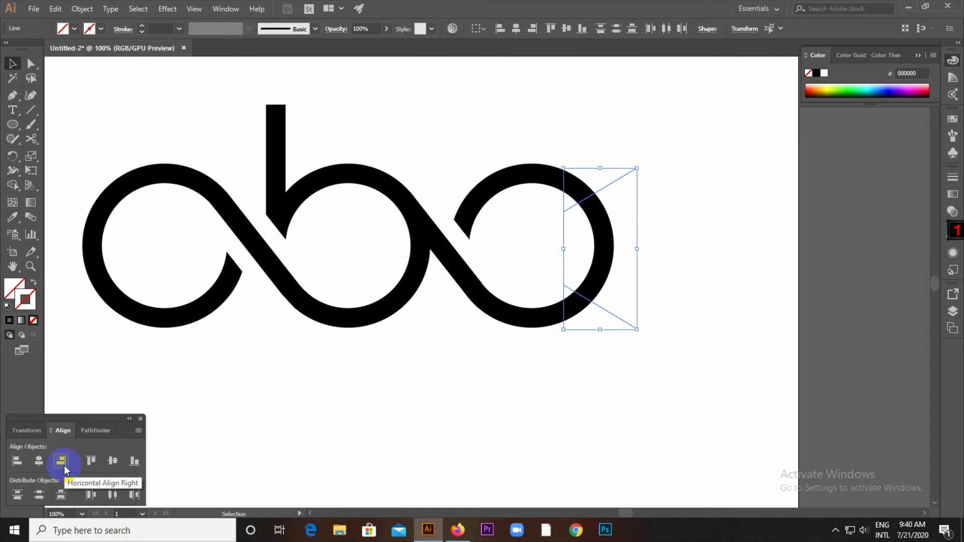
left_click(670, 339)
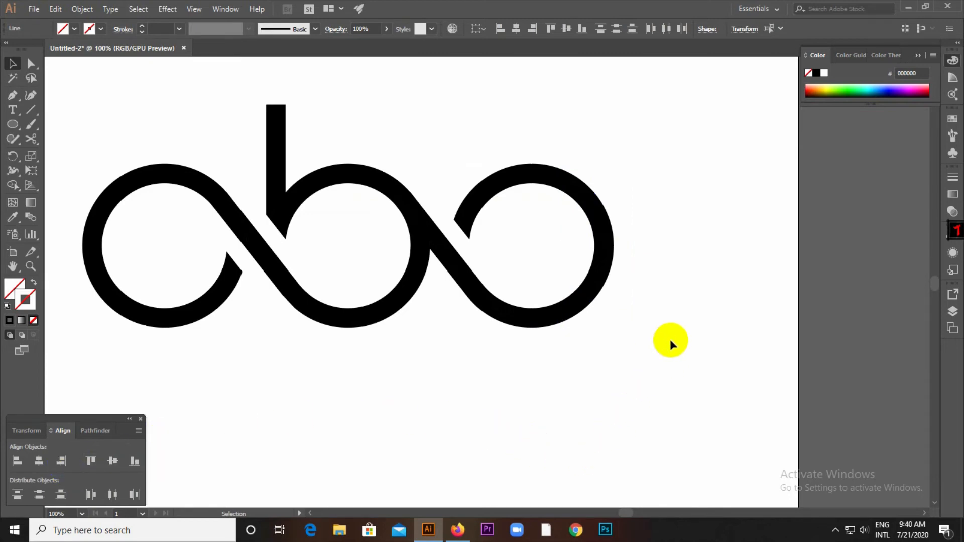
Step: Nudge both diagonal lines up slightly to center them vertically on the third ring
left_click(611, 316)
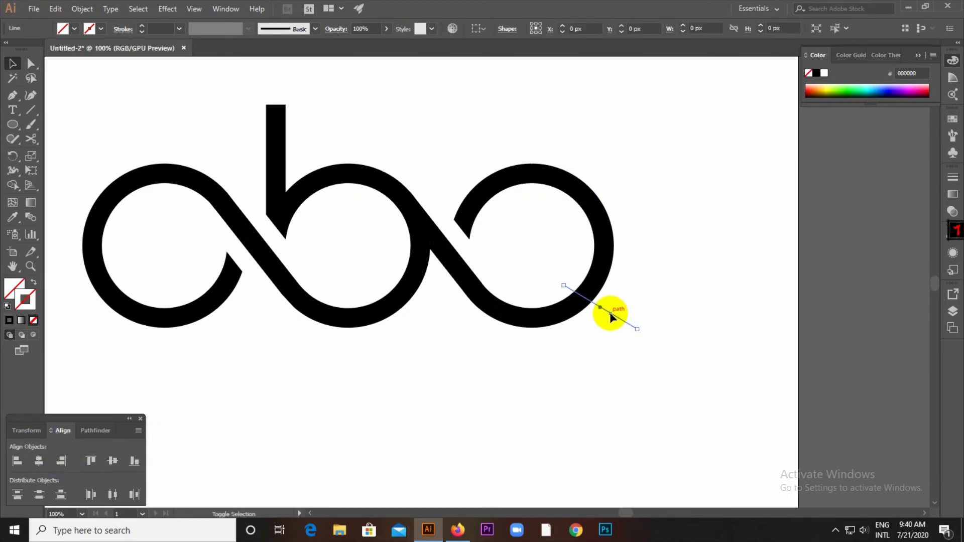
left_click(607, 184, "shift")
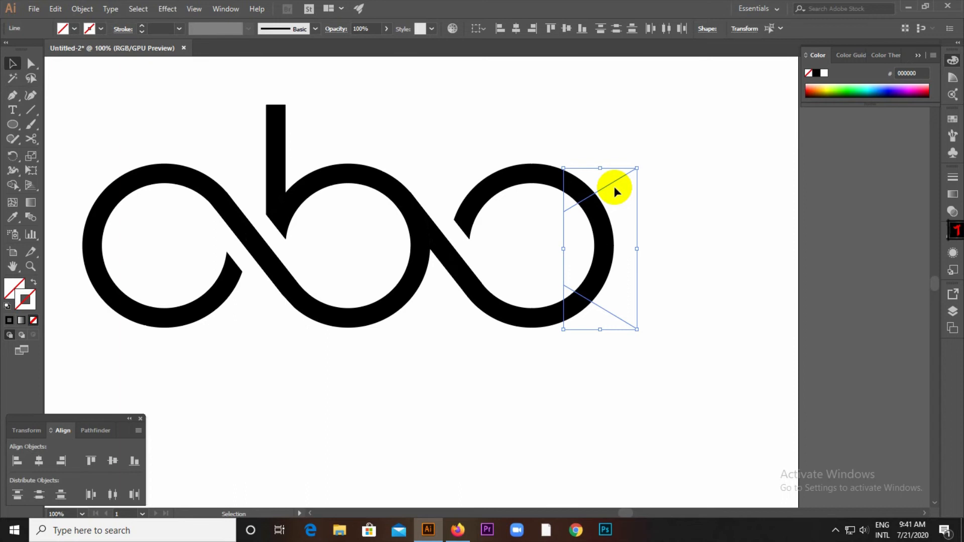
key("Up")
key("Up")
key("Up")
key("Up")
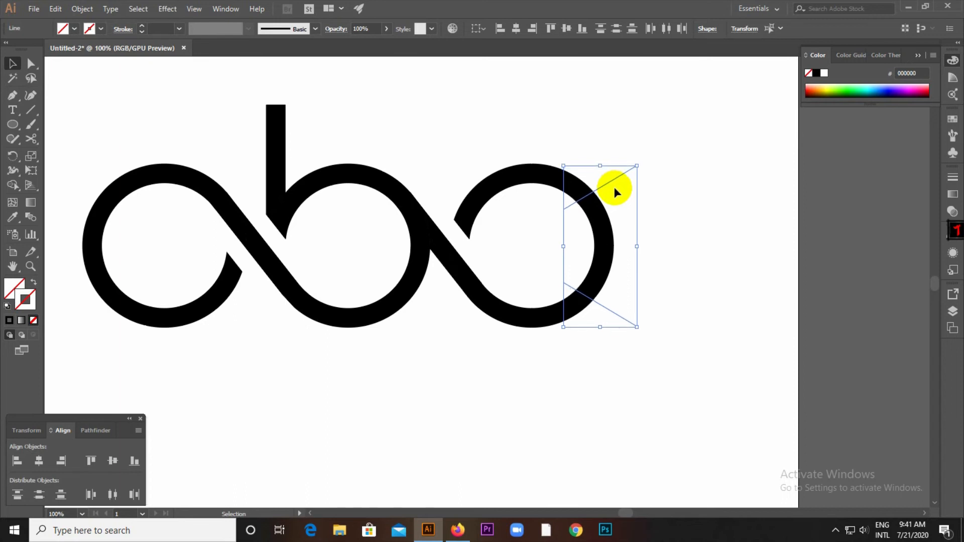
Step: Divide the third ring along the two diagonal lines with Pathfinder
left_click_drag(582, 129, 601, 352)
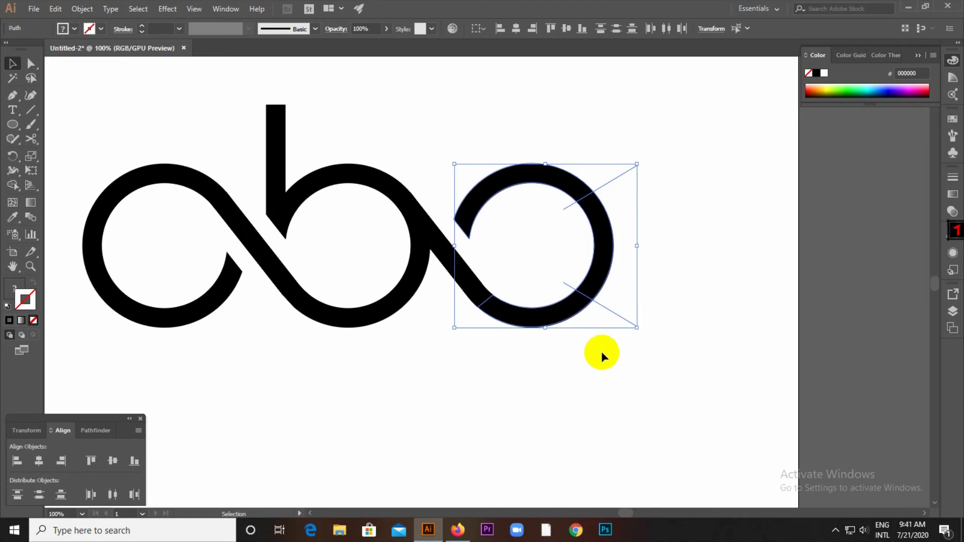
left_click(573, 292)
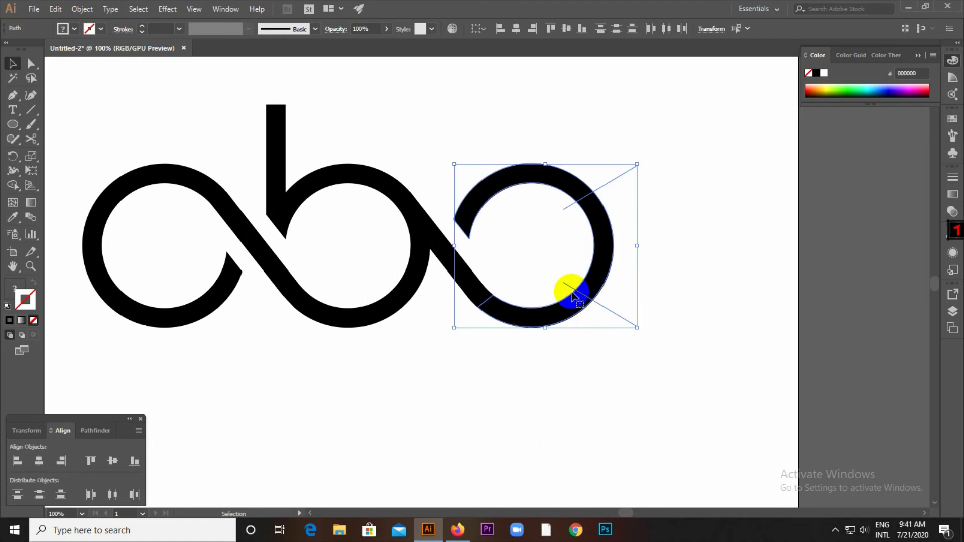
left_click(554, 130)
key("ctrl+z")
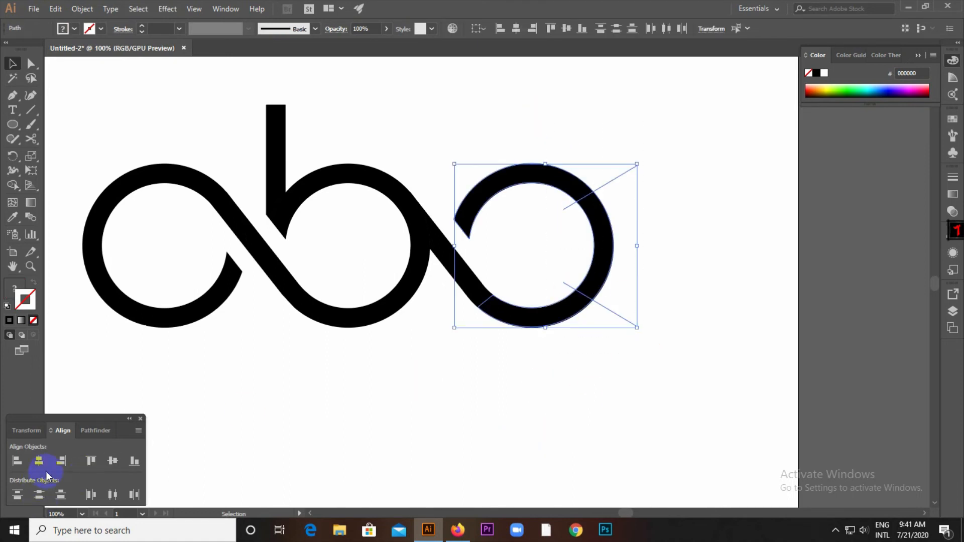
left_click(96, 432)
left_click(19, 491)
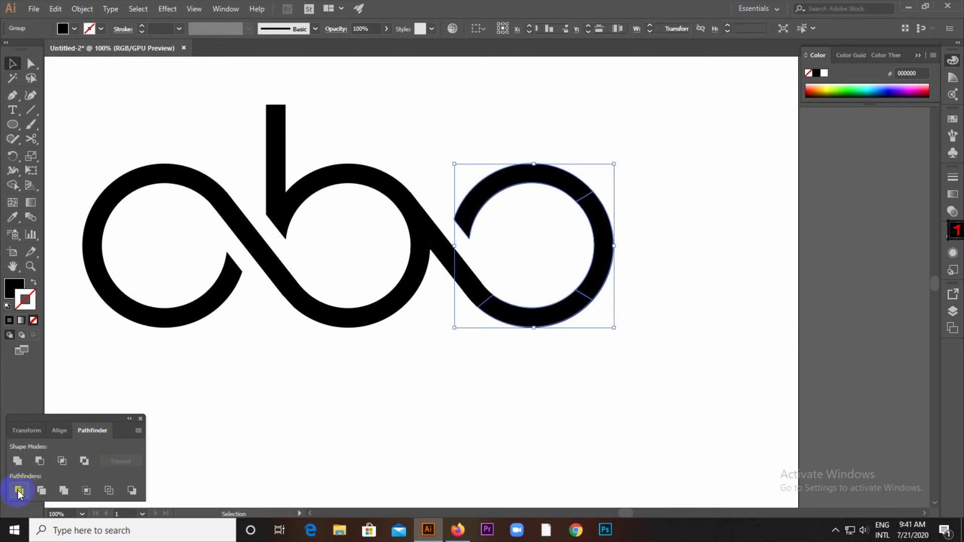
Step: Ungroup the divided third ring and delete its right-hand segment to open it into a "c"
right_click(583, 261)
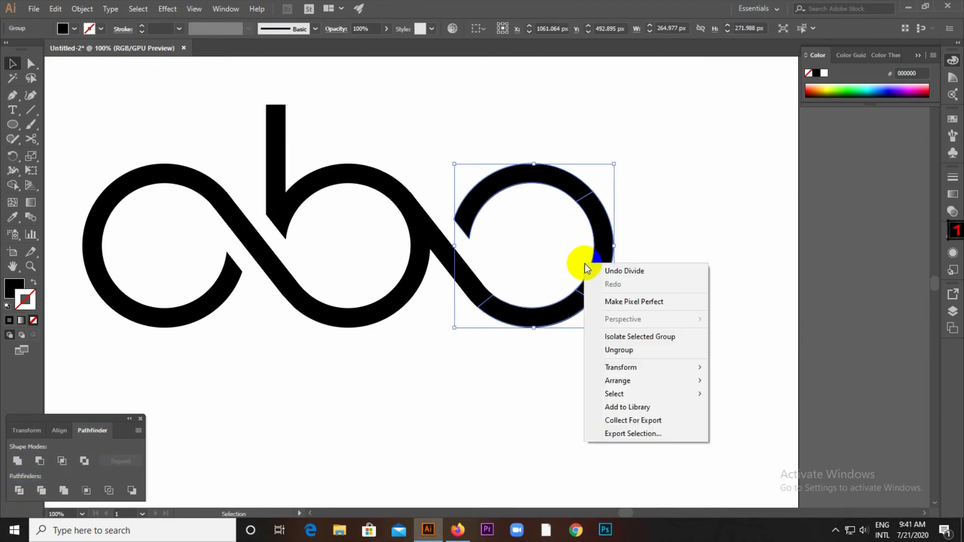
left_click(610, 350)
left_click(542, 414)
left_click(612, 255)
key("Delete")
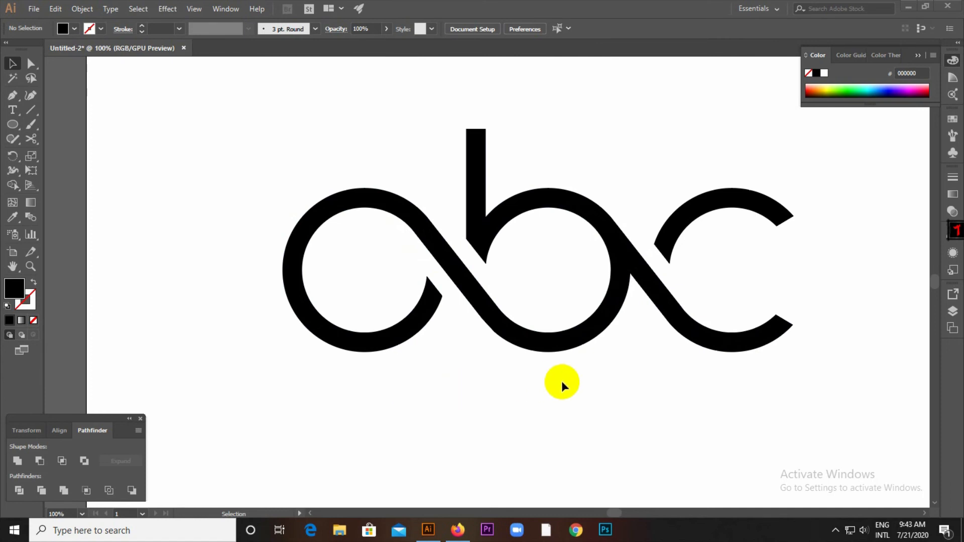
Step: Add the text "DESIGN" in the blank area at the upper left of the artboard and enlarge it to about 91 pt
left_click(14, 111)
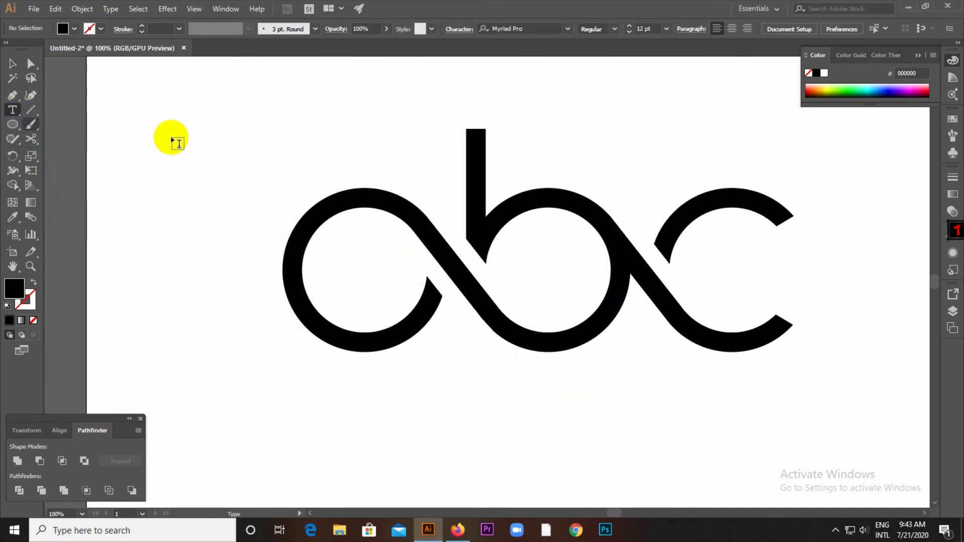
left_click(200, 131)
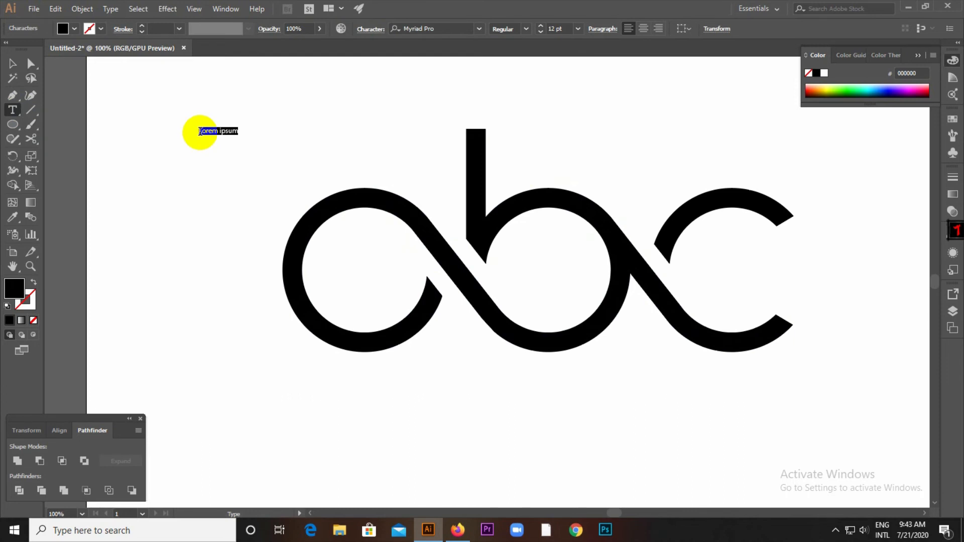
type("D")
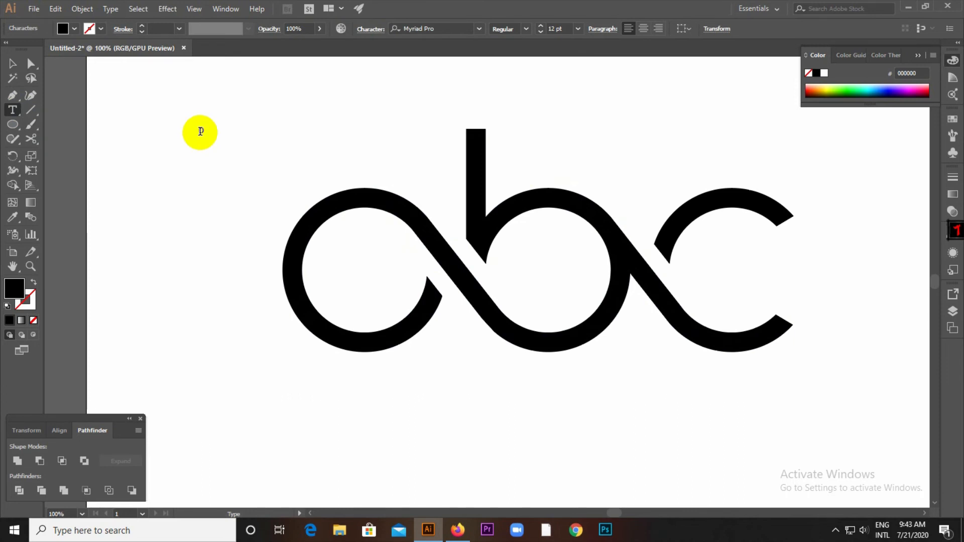
type("ESIGN")
scroll(165, 125, "up", 1)
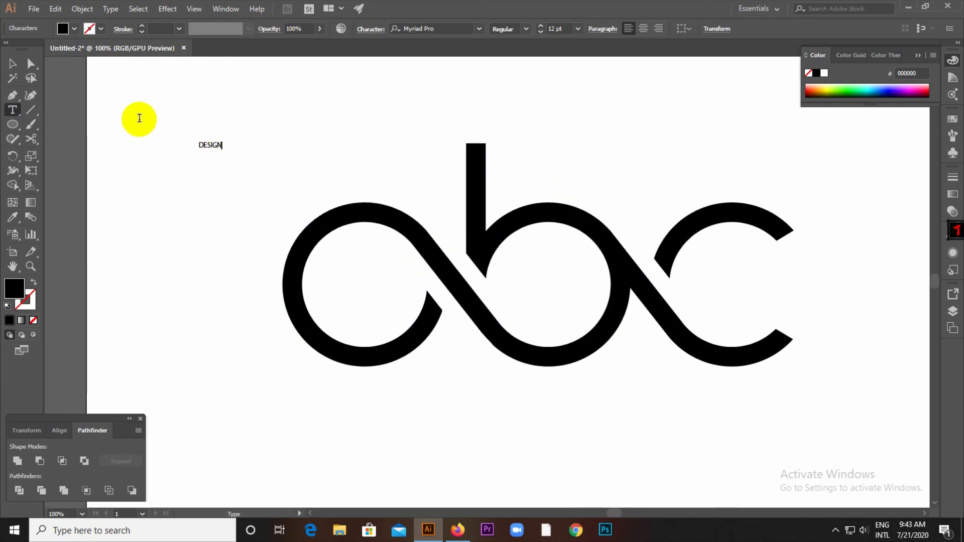
left_click(12, 63)
left_click(211, 146)
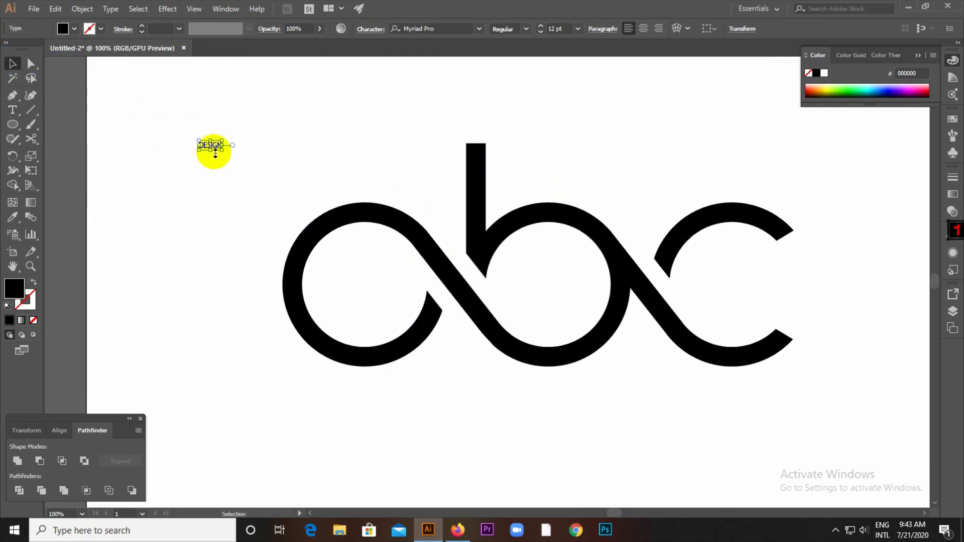
left_click_drag(222, 150, 297, 213)
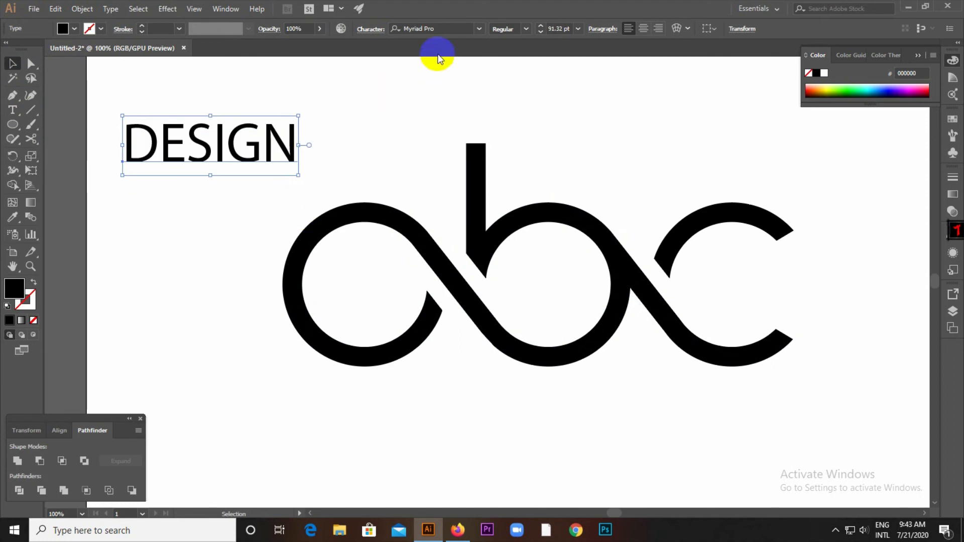
Step: Set the font of the DESIGN text to Nexa Bold
left_click(450, 29)
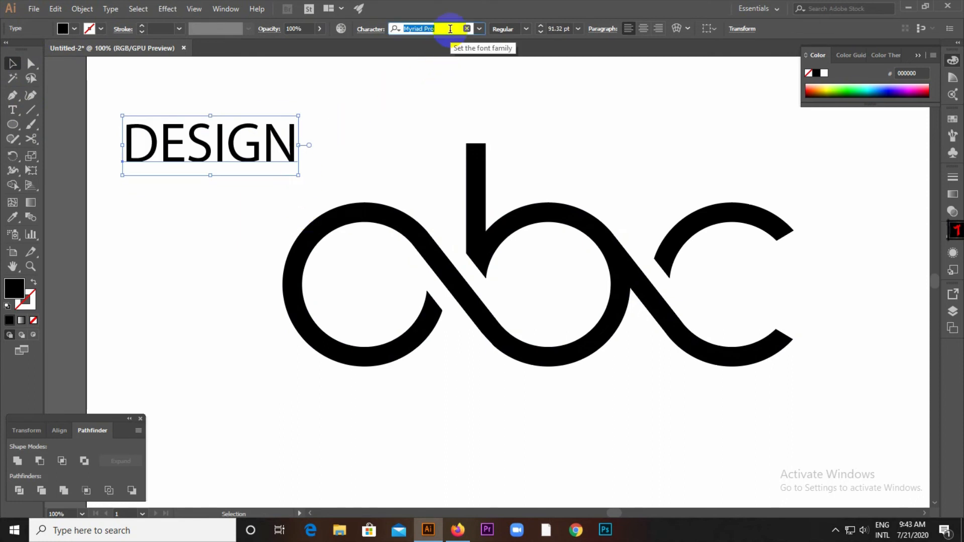
type("n")
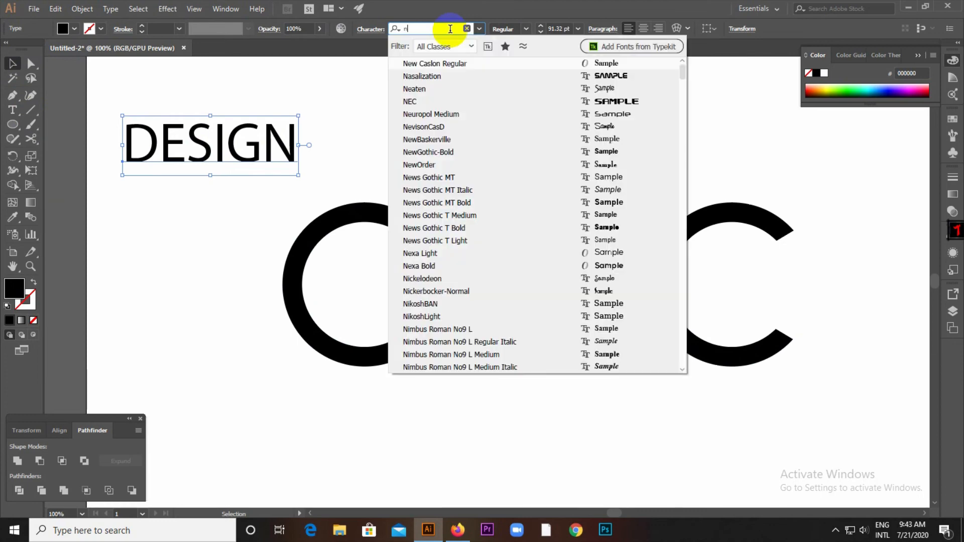
type("exa")
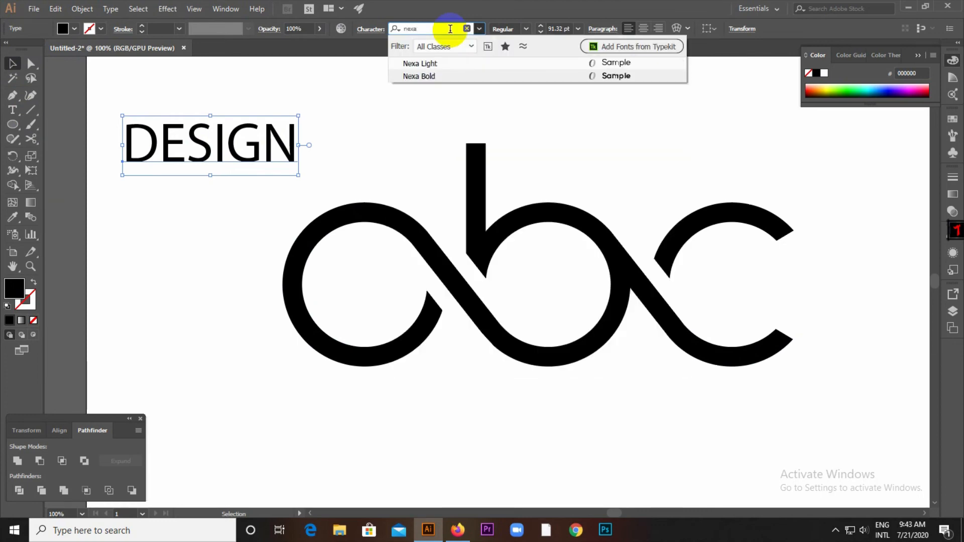
left_click(417, 76)
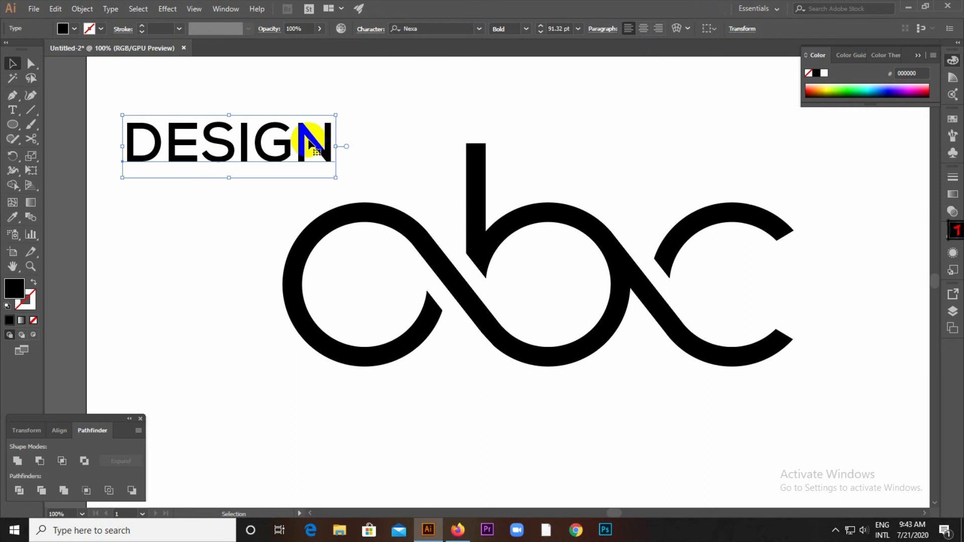
Step: Place the DESIGN text just beneath the first ring and shrink it to about 28 pt
left_click_drag(309, 146, 525, 405)
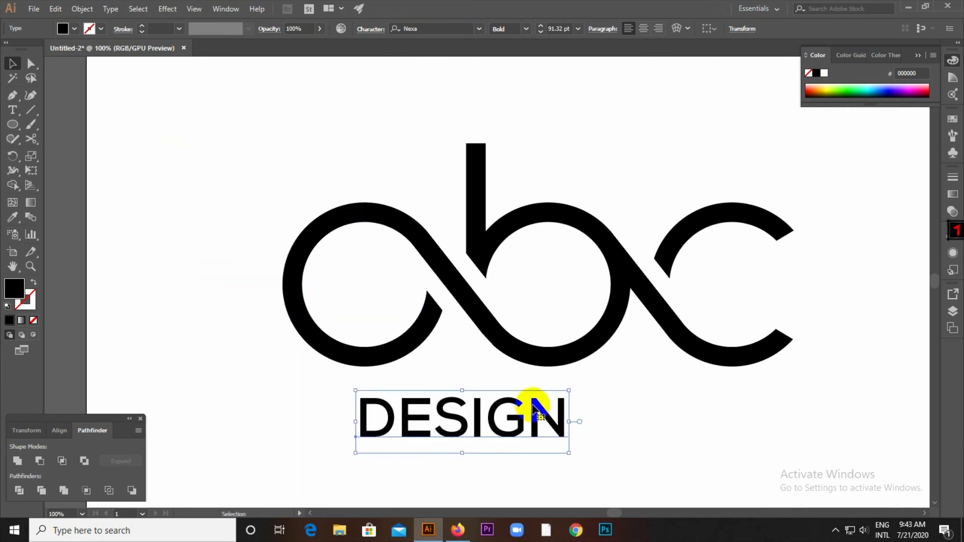
left_click_drag(564, 450, 492, 435)
left_click(535, 431)
left_click_drag(438, 417, 343, 404)
Step: Set the tracking of the DESIGN text to 4000 so its letters spread beneath the abc lettering
left_click(394, 35)
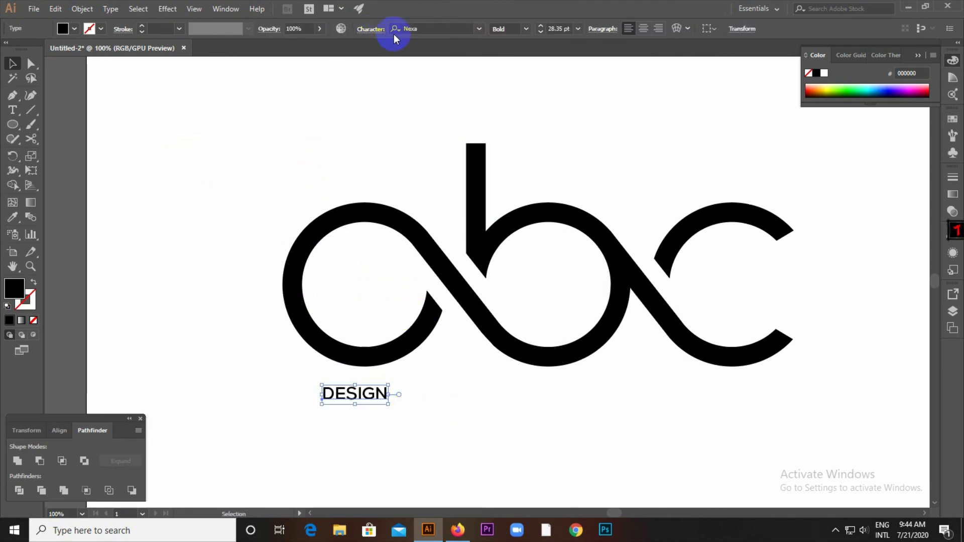
left_click(371, 32)
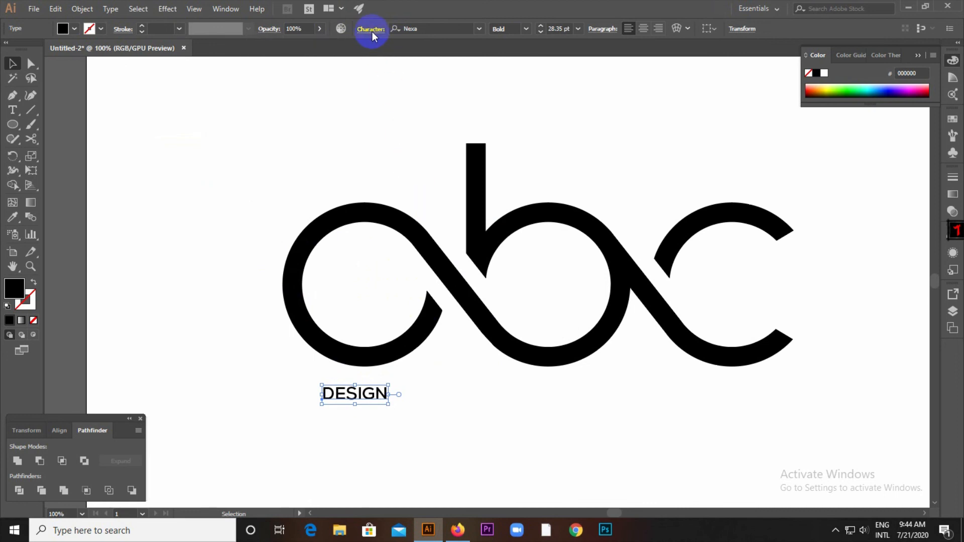
left_click(372, 32)
left_click(355, 116)
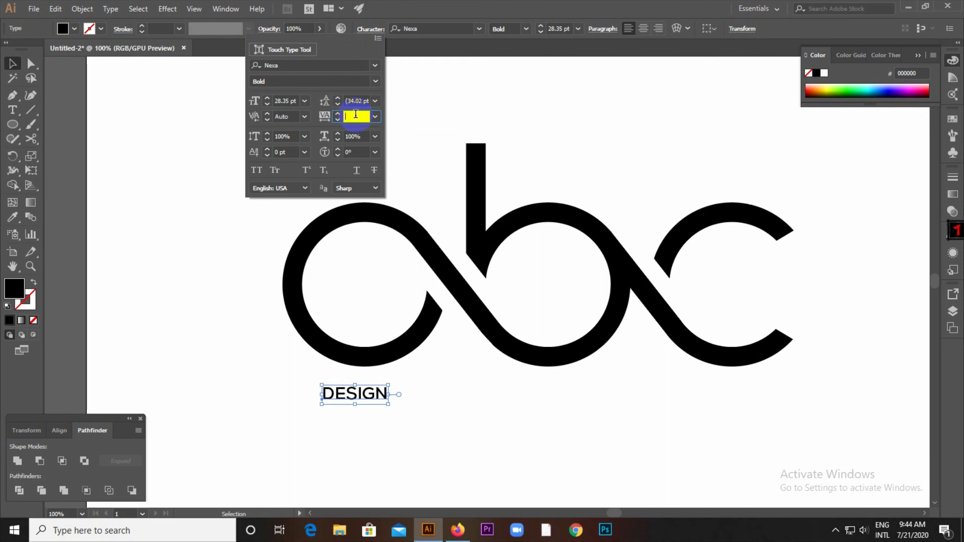
type("4000")
key("Return")
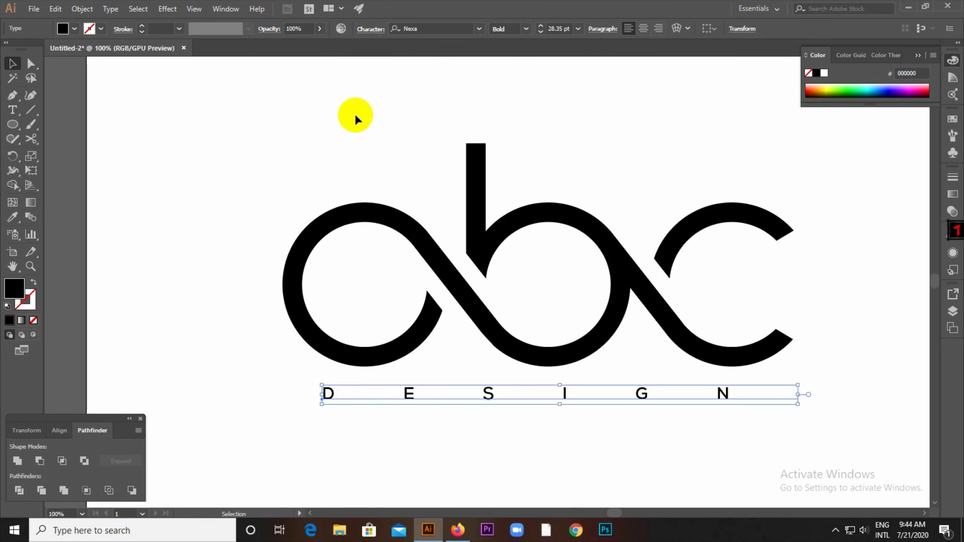
left_click(215, 249)
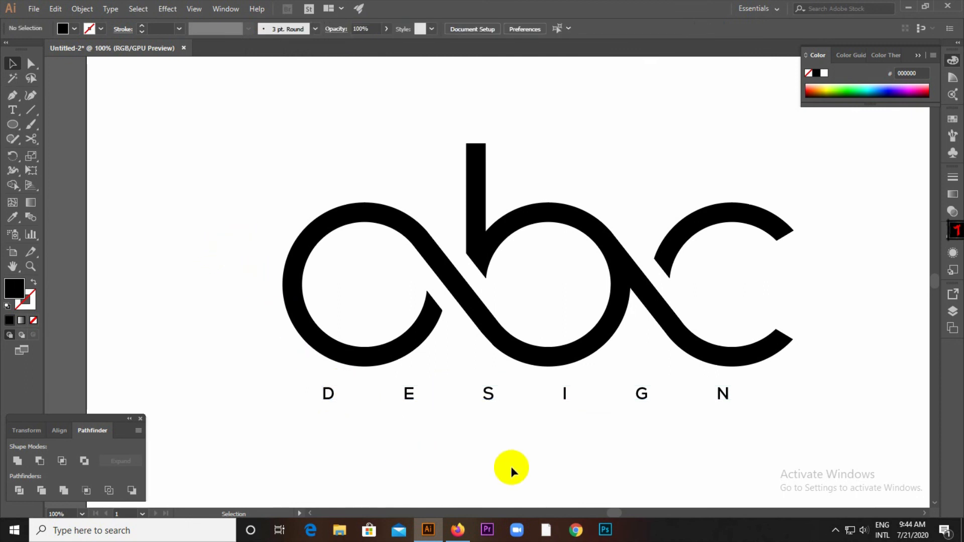
Step: Convert the DESIGN text to outlines and enlarge it leftward and rightward to span most of the abc lettering's width
left_click(722, 397)
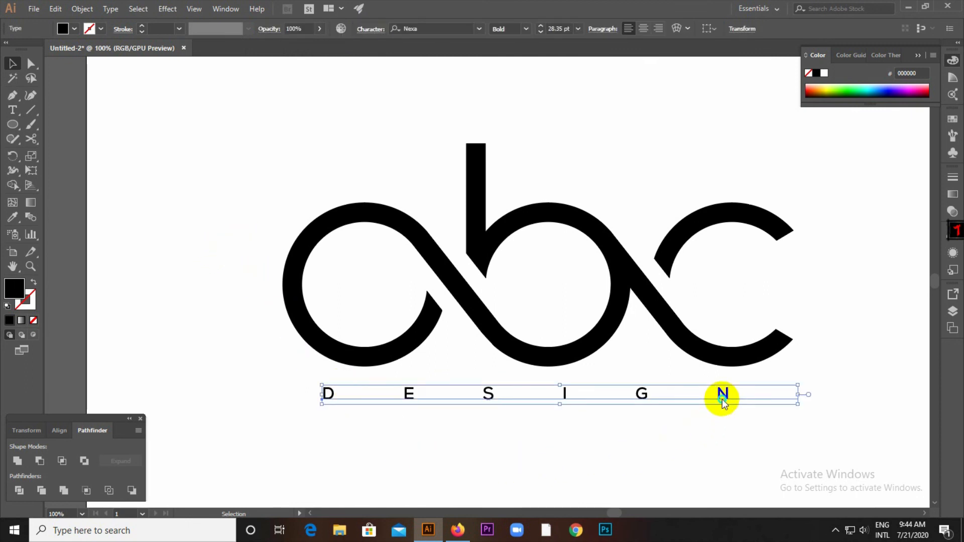
right_click(722, 396)
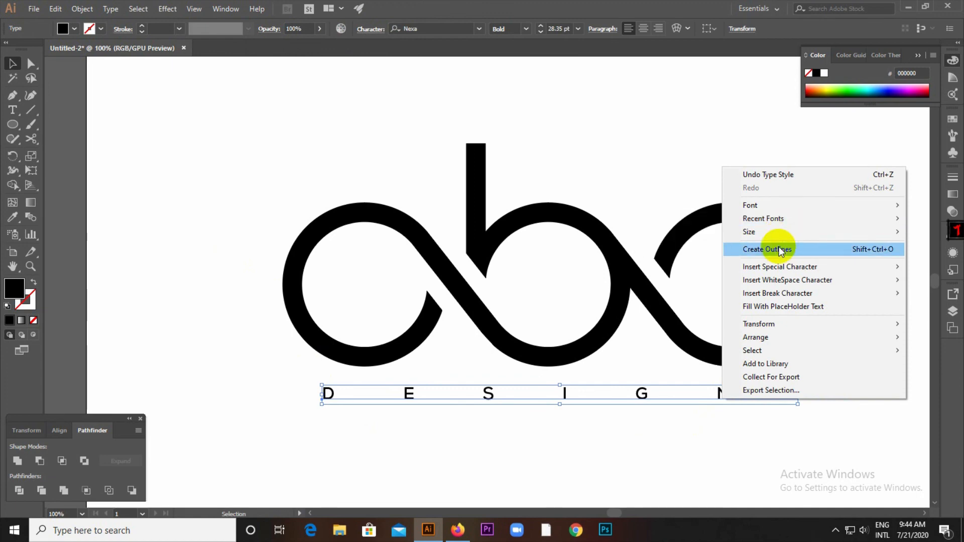
left_click(782, 249)
left_click(631, 435)
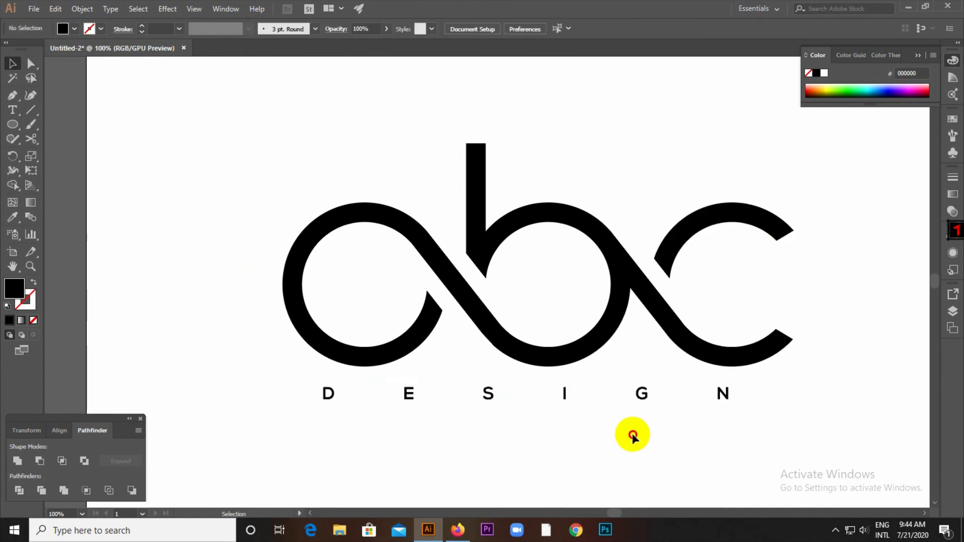
left_click_drag(292, 379, 292, 379)
left_click_drag(730, 400, 264, 399)
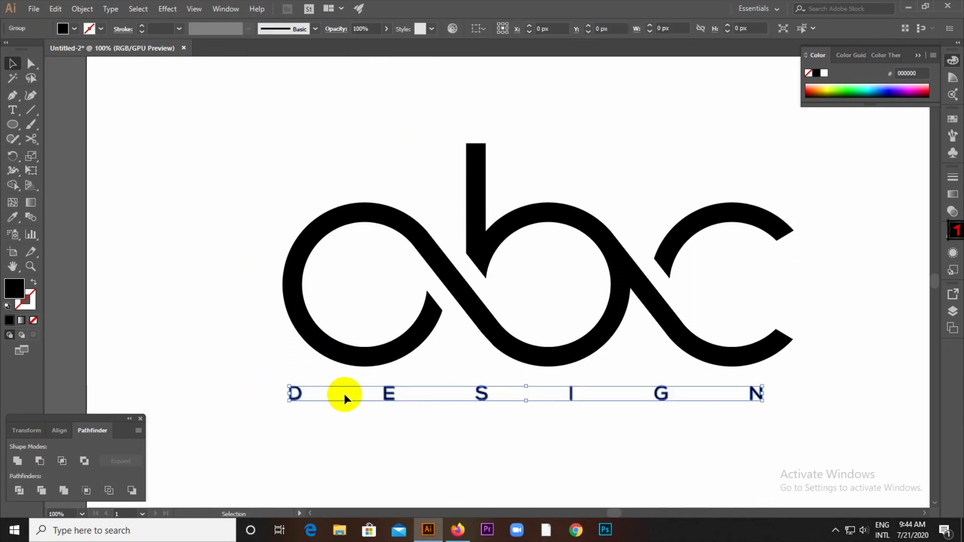
Step: Align the abc lettering and the outlined DESIGN text on their horizontal centers
right_click(406, 395)
left_click(421, 300)
left_click_drag(207, 268, 728, 310)
left_click_drag(189, 240, 927, 421)
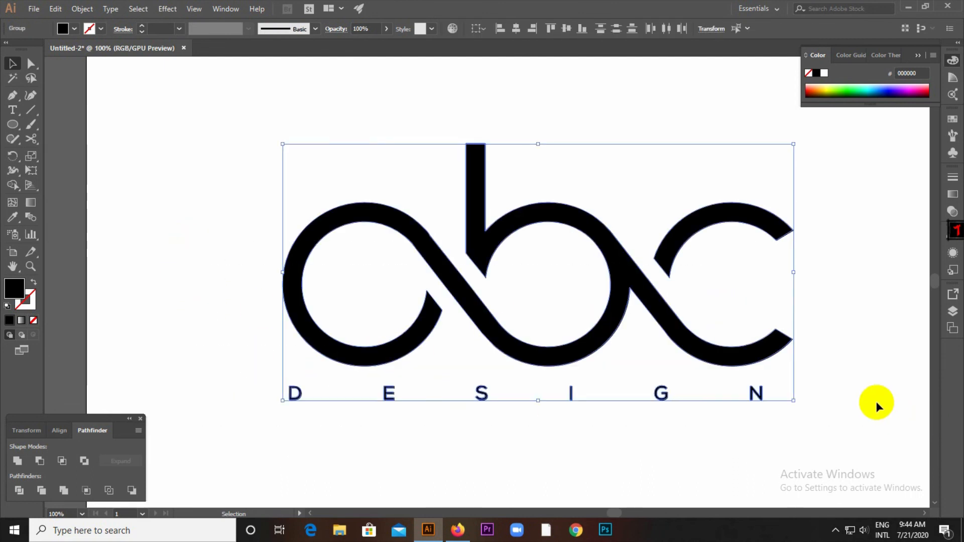
left_click(63, 430)
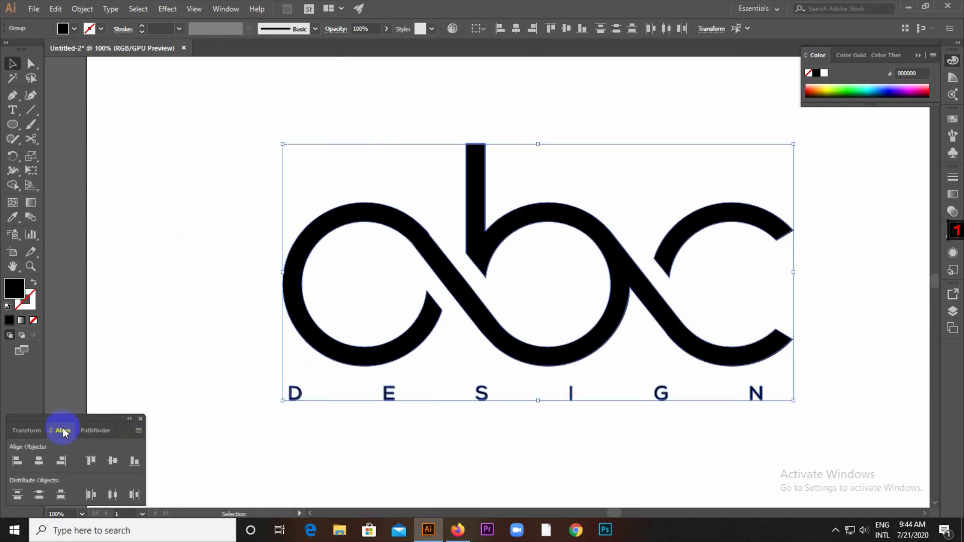
left_click(44, 462)
left_click(152, 245)
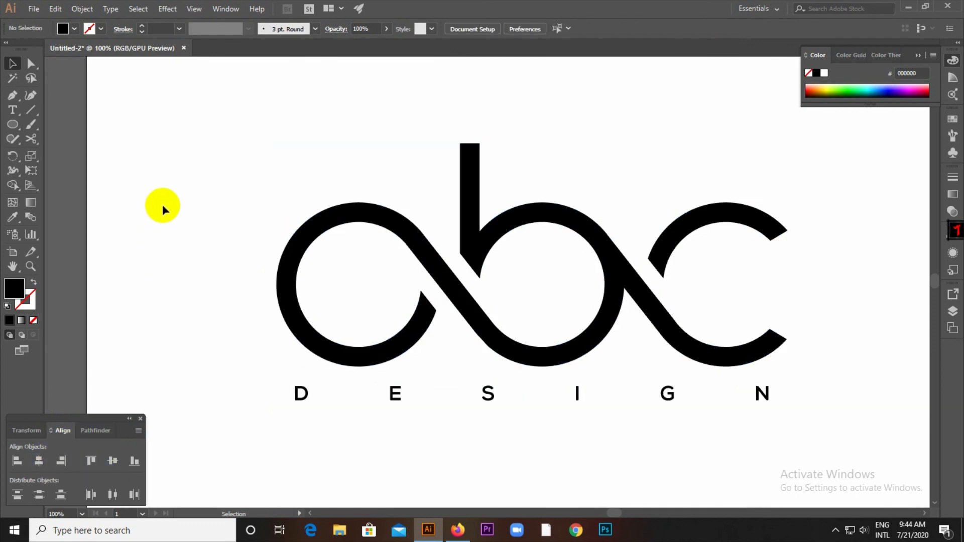
Step: Move the whole logo, abc lettering and DESIGN text together, slightly to the right on the artboard
scroll(162, 205, "down", 1)
left_click_drag(156, 193, 586, 353)
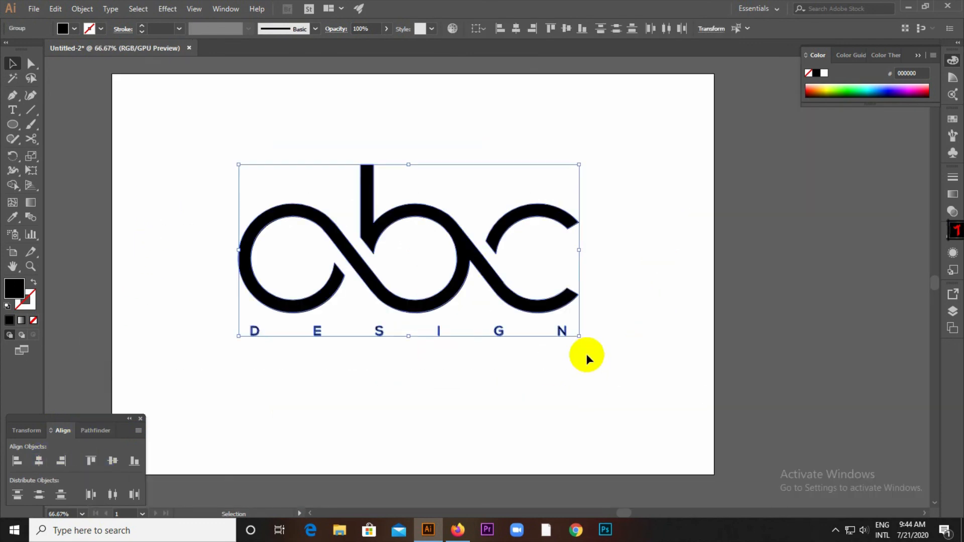
left_click_drag(493, 270, 505, 269)
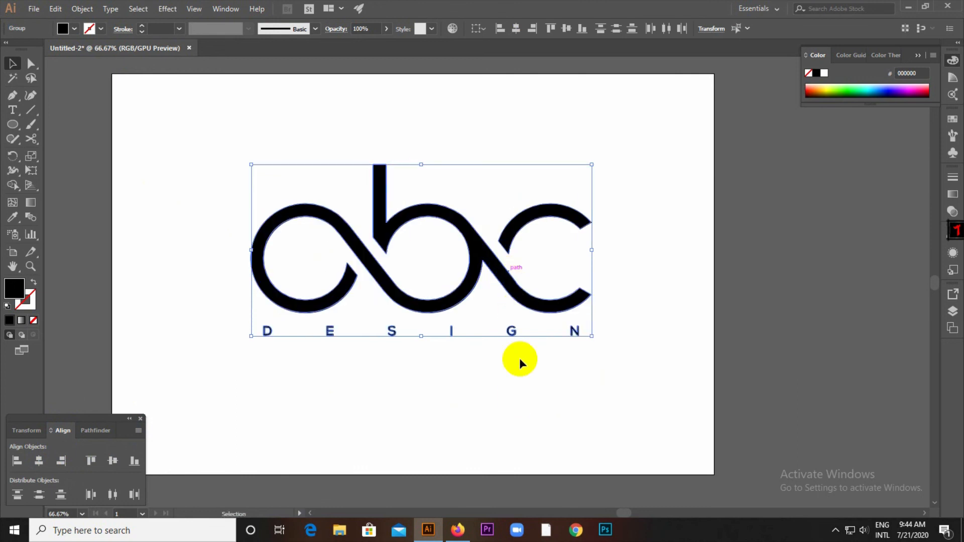
left_click(208, 164)
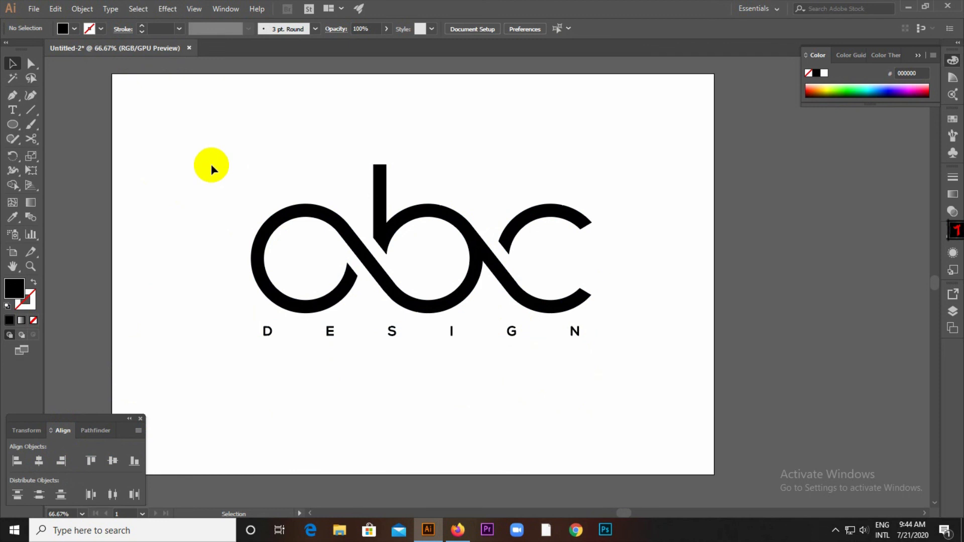